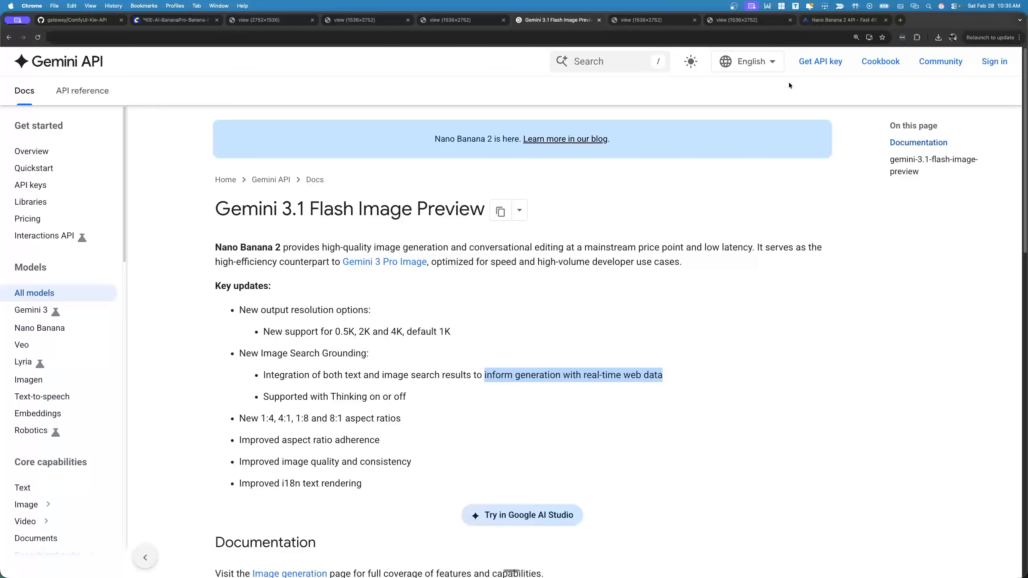
Review the nano-banana-2 page on KIE API, including its pricing, playground settings, and the available image and video models.
left_click(842, 20)
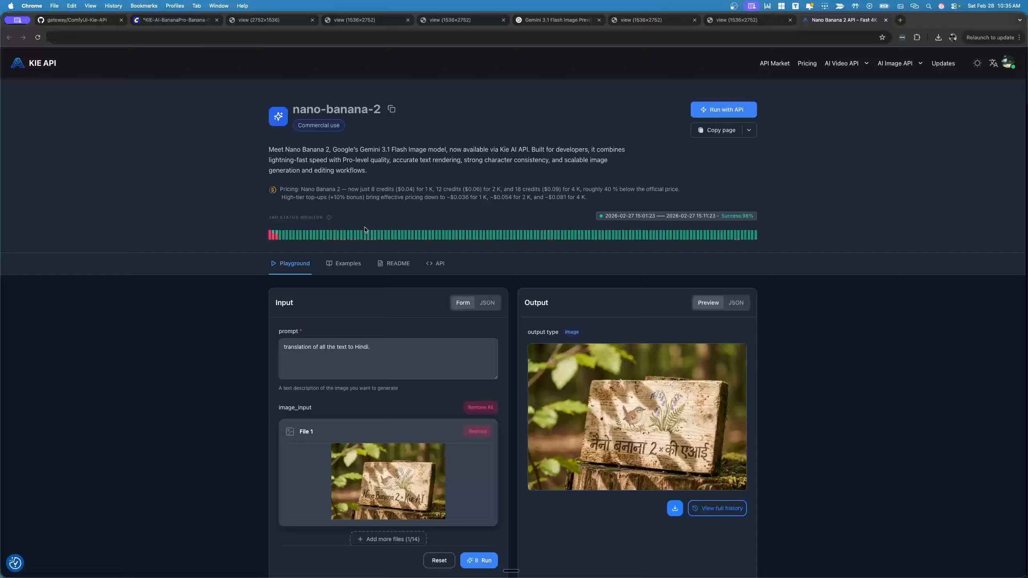
scroll(366, 230, "down", 8)
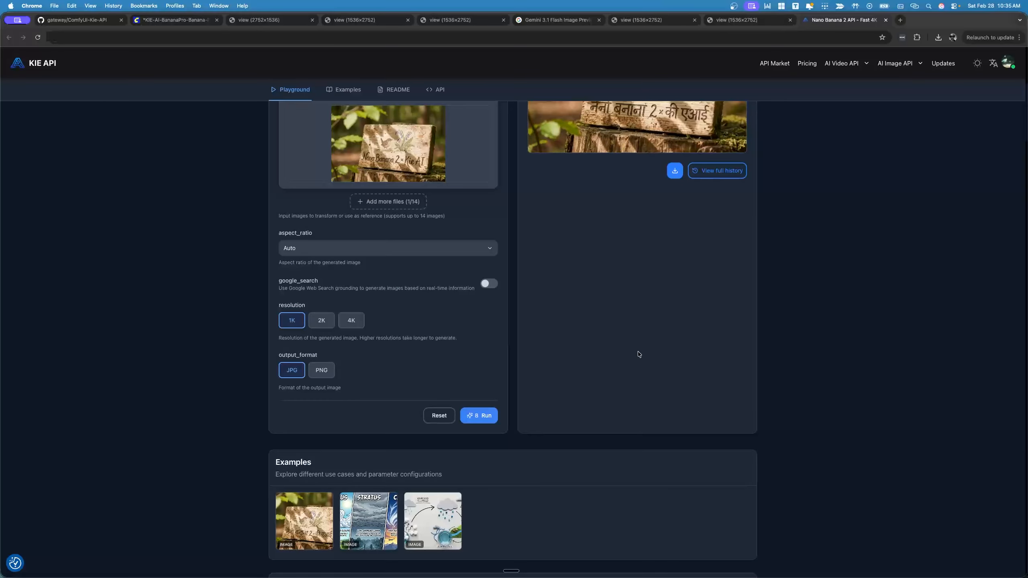
scroll(633, 298, "up", 8)
mouse_move(898, 65)
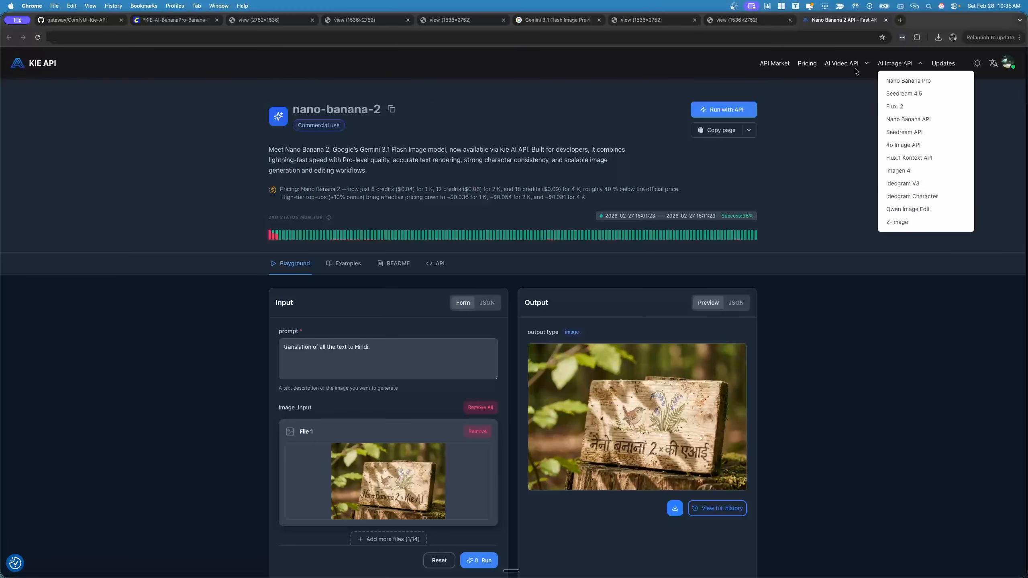
mouse_move(846, 68)
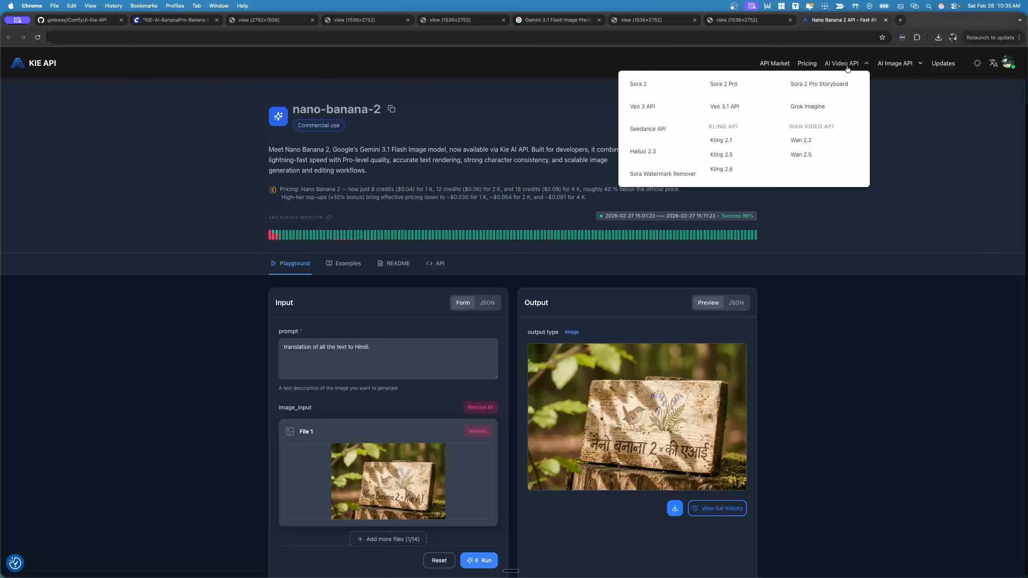
In the ComfyUI workflow, rename the "Nano Banana Pro 2 Single Image" group to "Nano Banana 2 Single Image".
left_click(173, 21)
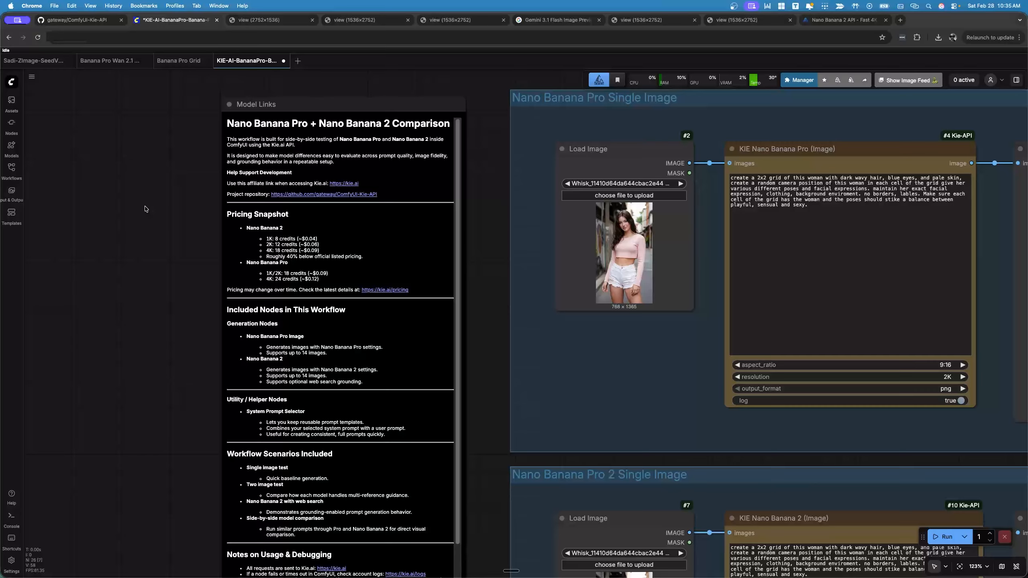
double_click(598, 475)
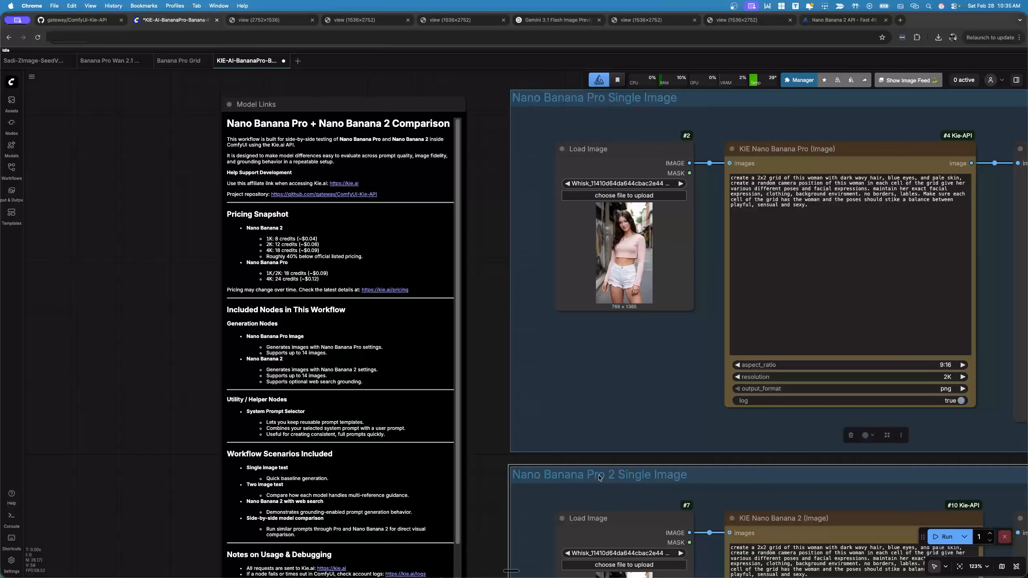
left_click(612, 476)
Read the pricing snapshot and included nodes sections of the Model Links note.
scroll(247, 223, "up", 10)
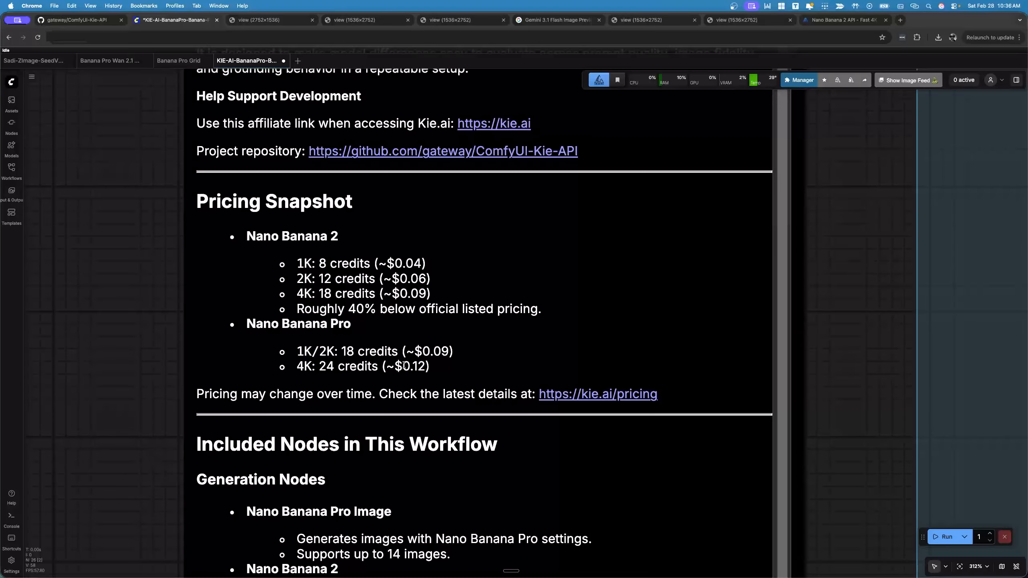
scroll(140, 314, "down", 3)
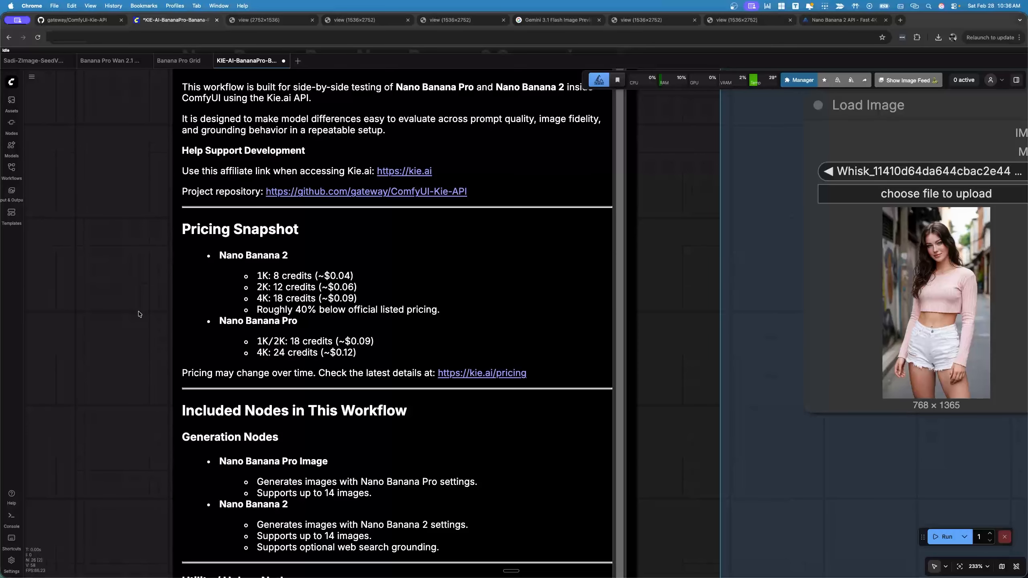
scroll(140, 315, "down", 9)
Examine the Nano Banana Pro Single Image group's source photo, prompt, settings and 2x2 grid output, and compare it with the Nano Banana 2 group.
left_click_drag(458, 402, 201, 319)
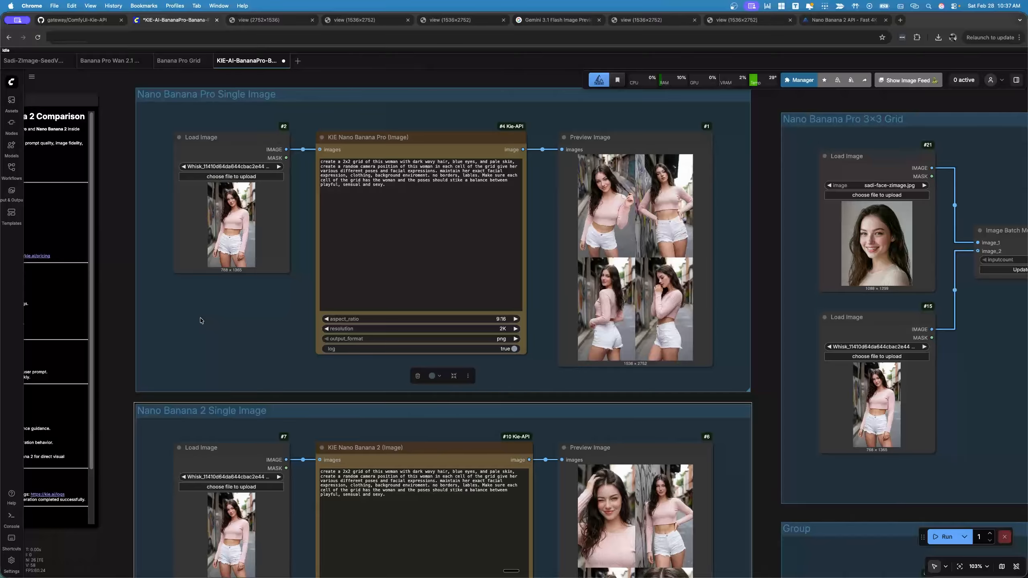
scroll(175, 197, "up", 13)
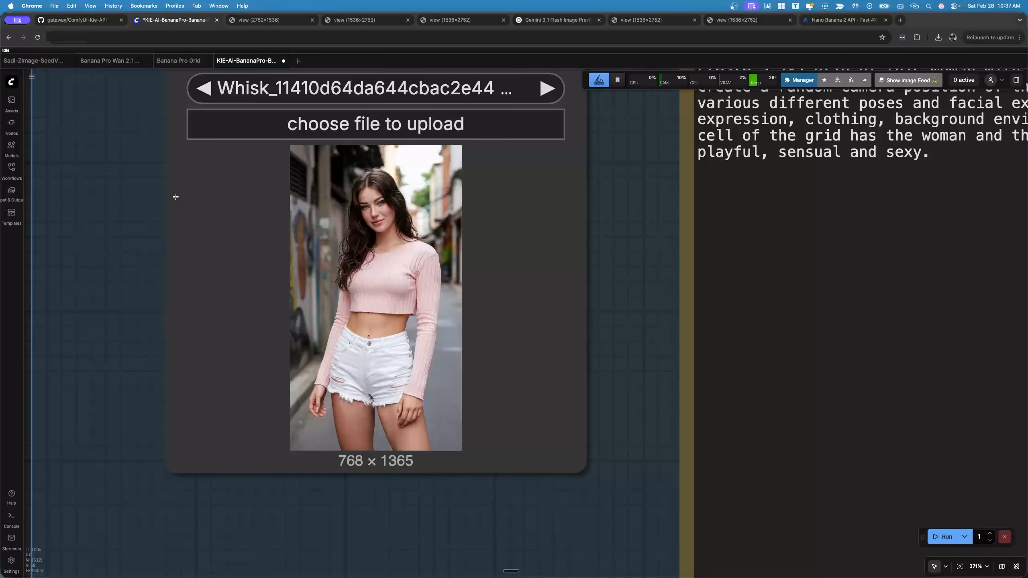
scroll(175, 196, "down", 7)
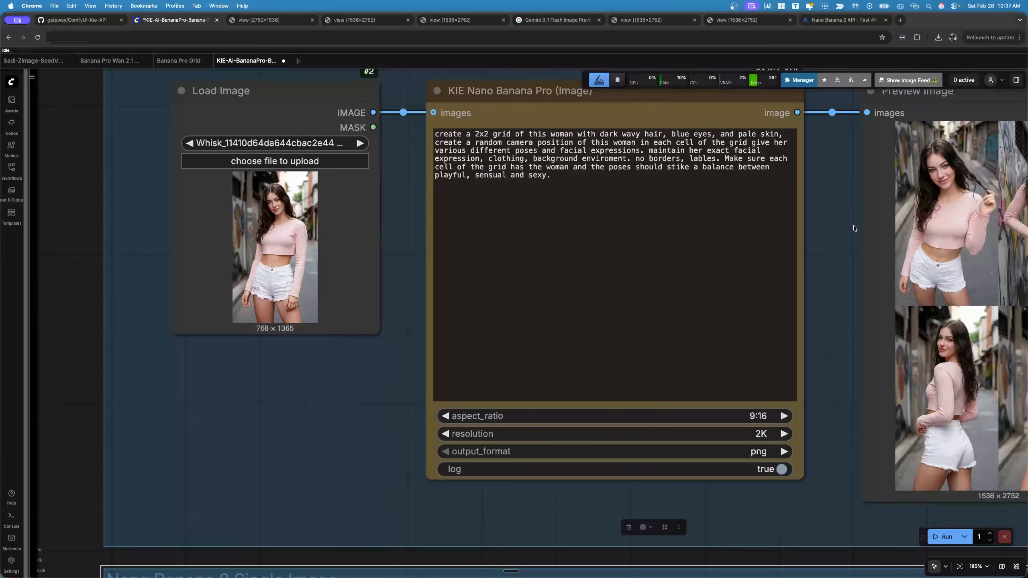
left_click_drag(846, 226, 646, 272)
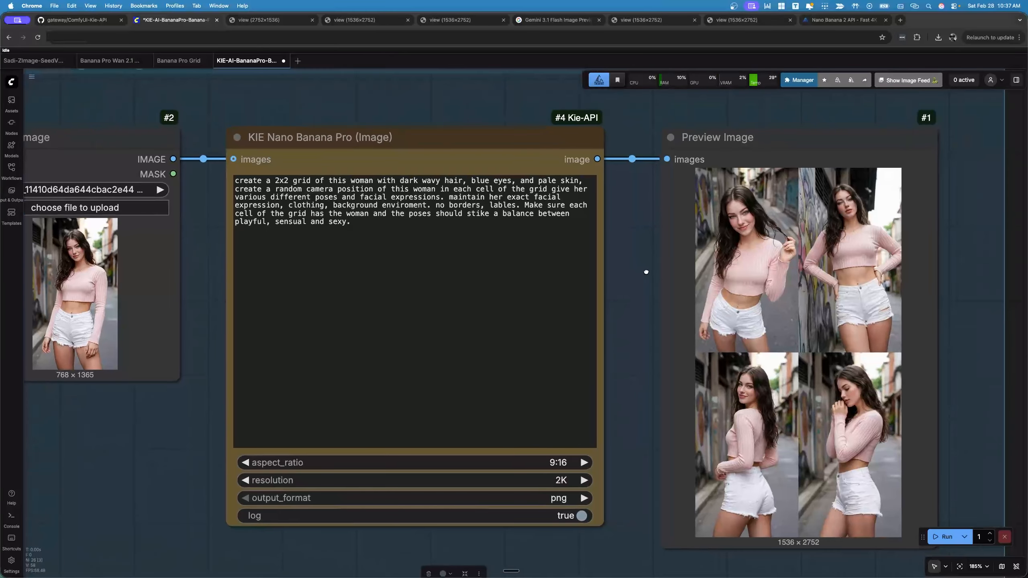
scroll(645, 270, "down", 6)
scroll(639, 243, "down", 3)
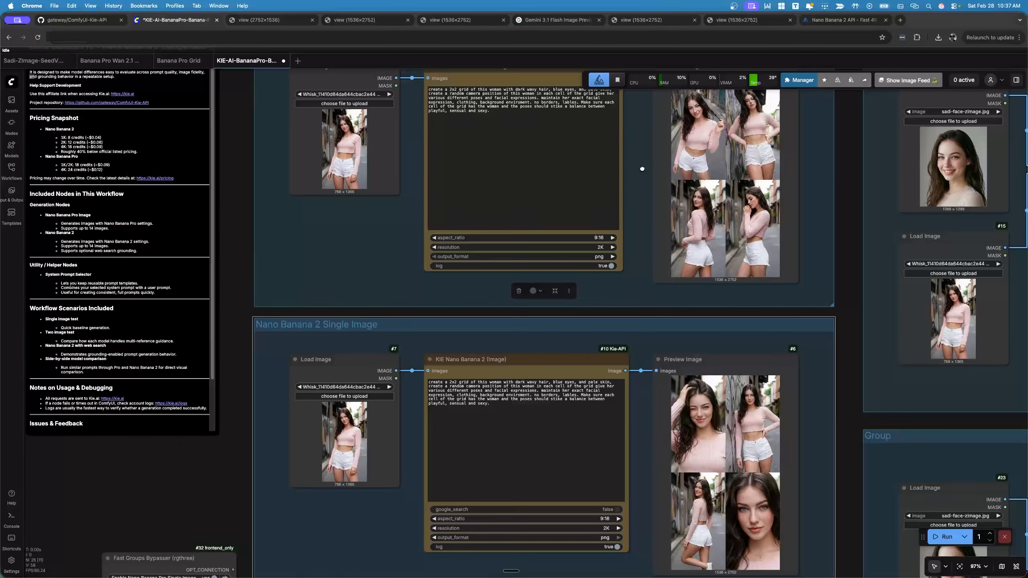
View the first opened 1536x2752 grid image at full size and inspect the woman's face and clothing in all four cells.
left_click(256, 20)
left_click(354, 20)
left_click(463, 173)
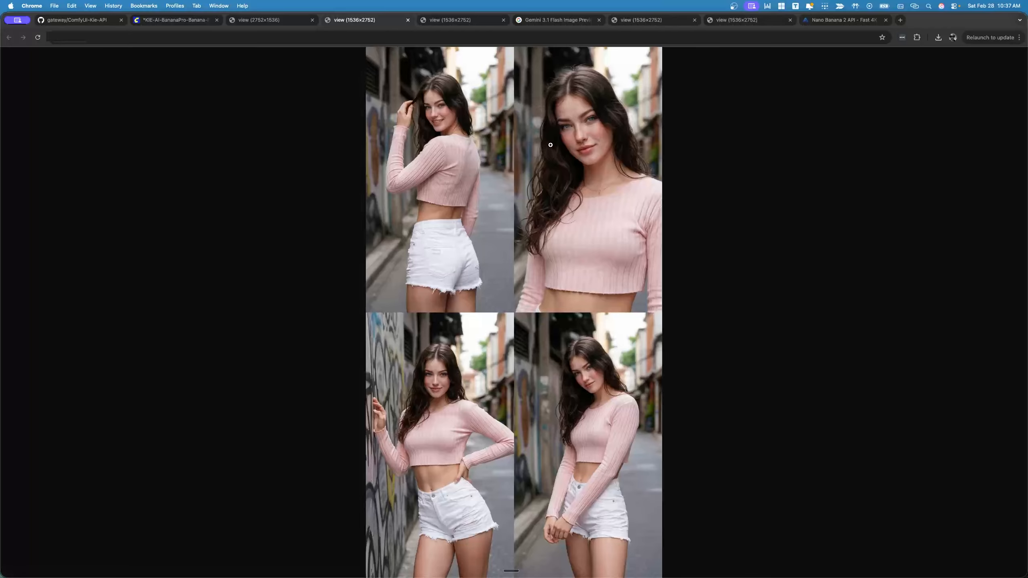
left_click(564, 141)
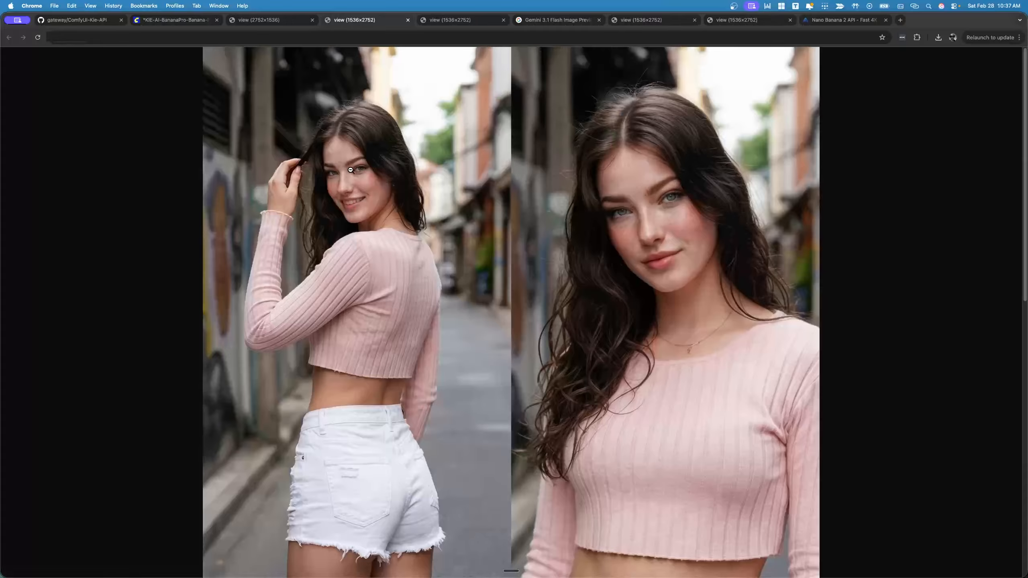
scroll(657, 241, "down", 7)
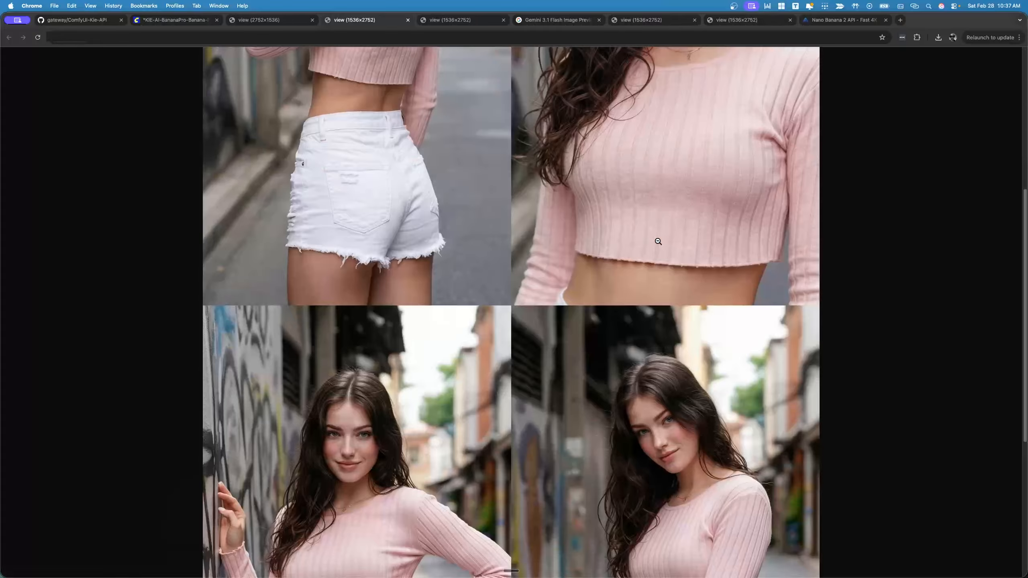
scroll(658, 241, "down", 6)
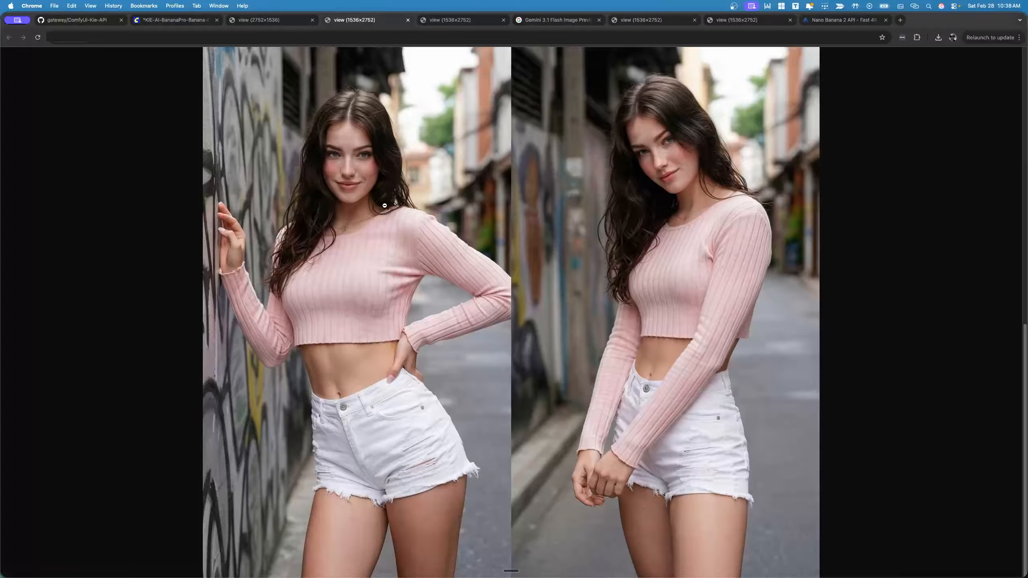
scroll(384, 205, "down", 12)
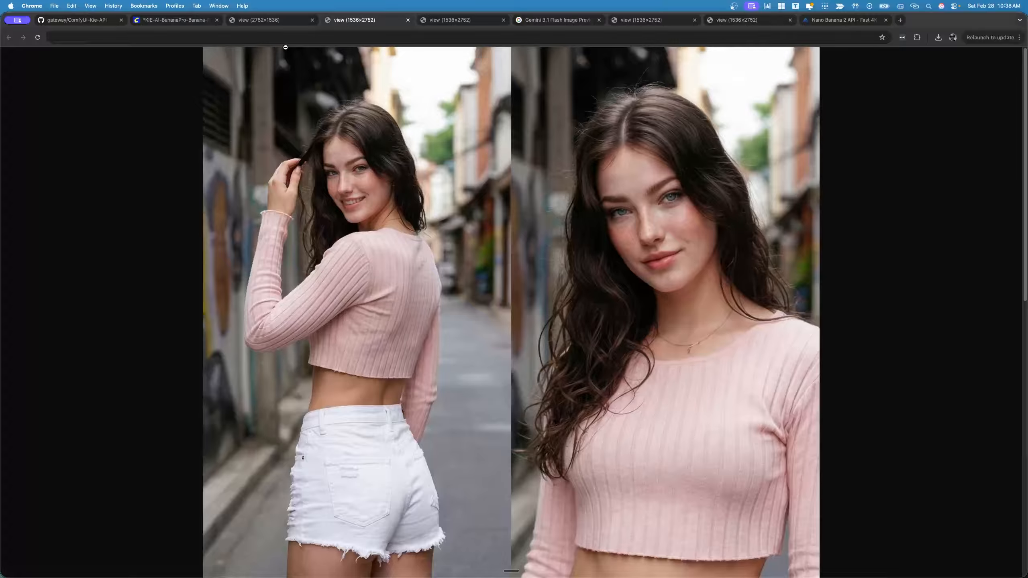
Inspect the second 1536x2752 grid image at full size for comparison, covering all four poses, and return it to fitted size.
left_click(448, 21)
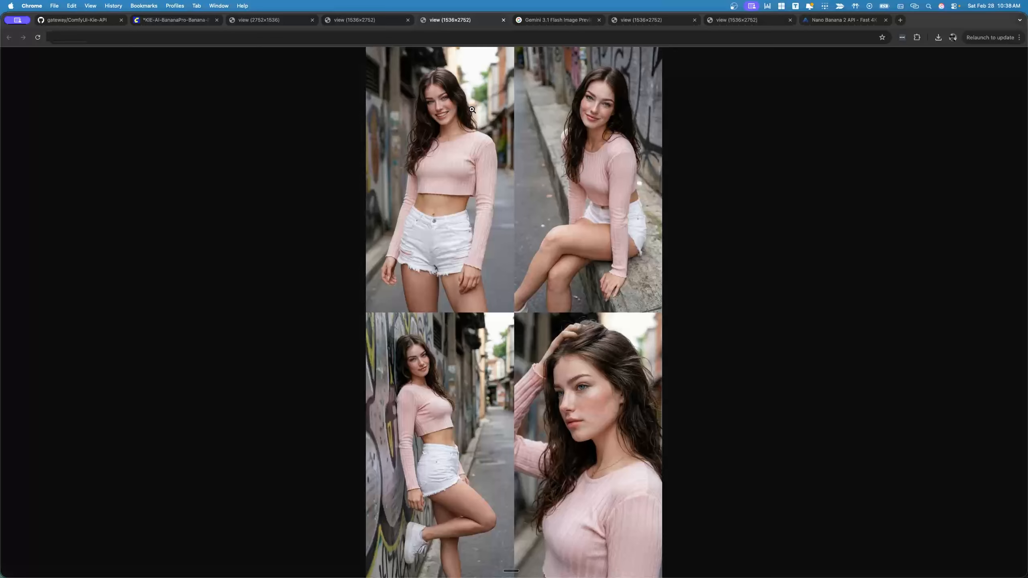
left_click(421, 105)
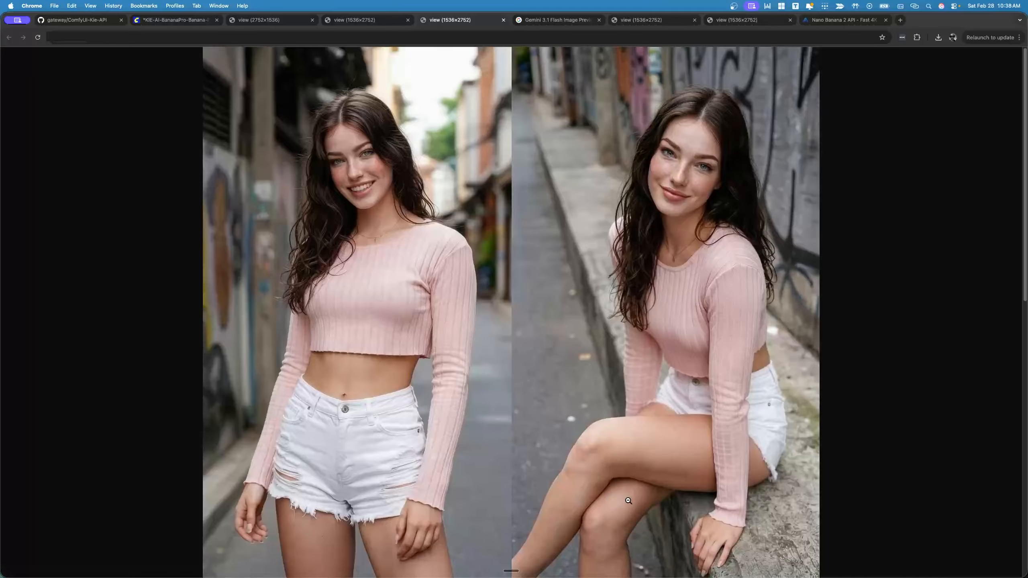
scroll(628, 500, "down", 8)
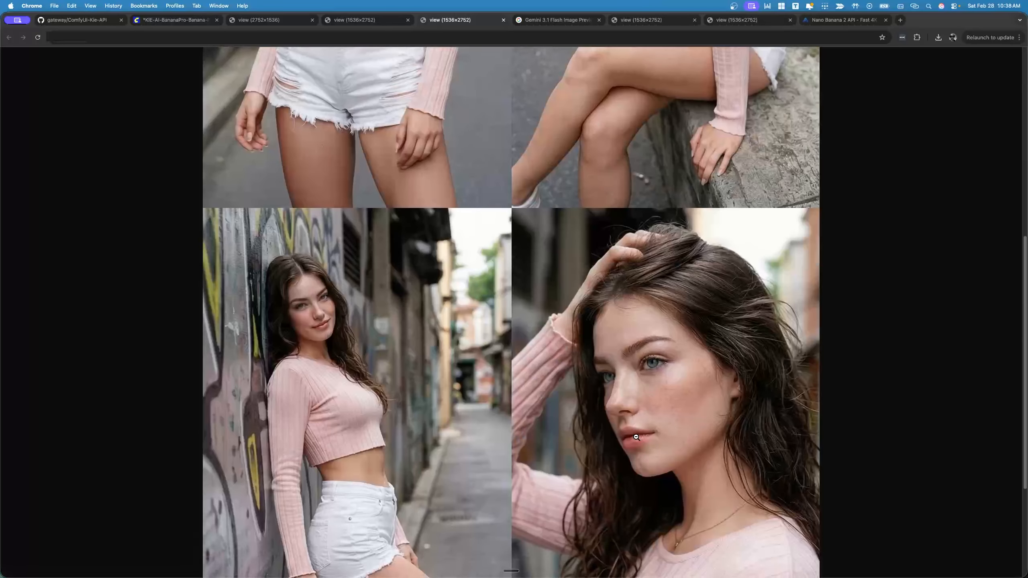
scroll(635, 436, "down", 4)
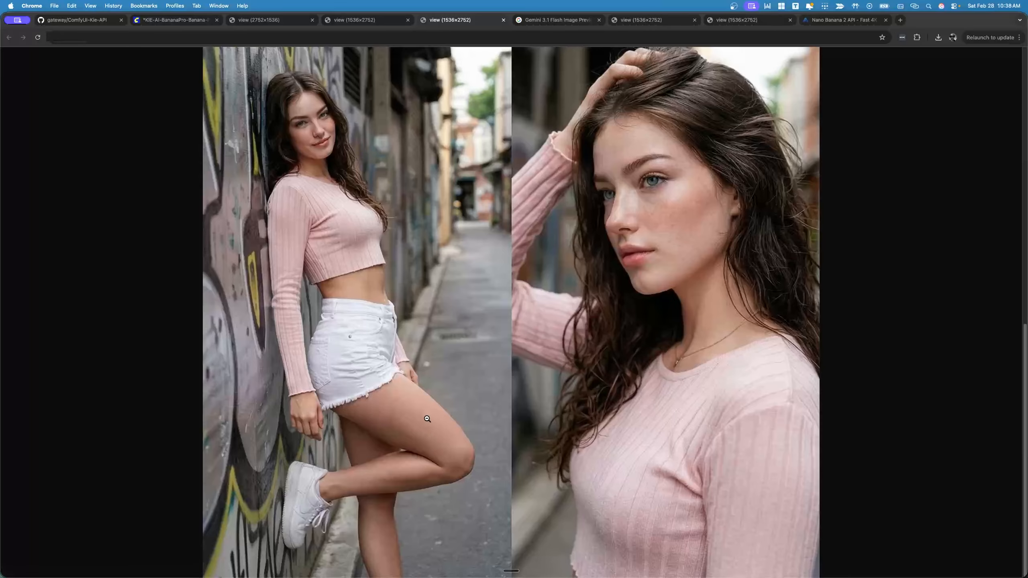
left_click(417, 461)
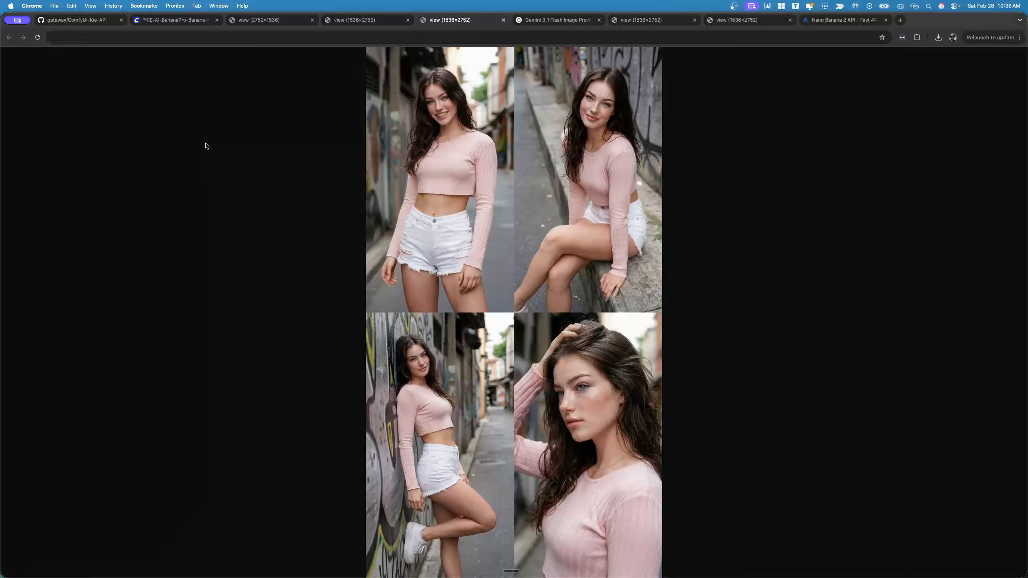
Back in the workflow, enable the Nano Banana 2 + Web Search group in the Fast Groups Bypasser and jump to that group.
key("super+2")
left_click_drag(258, 375, 260, 166)
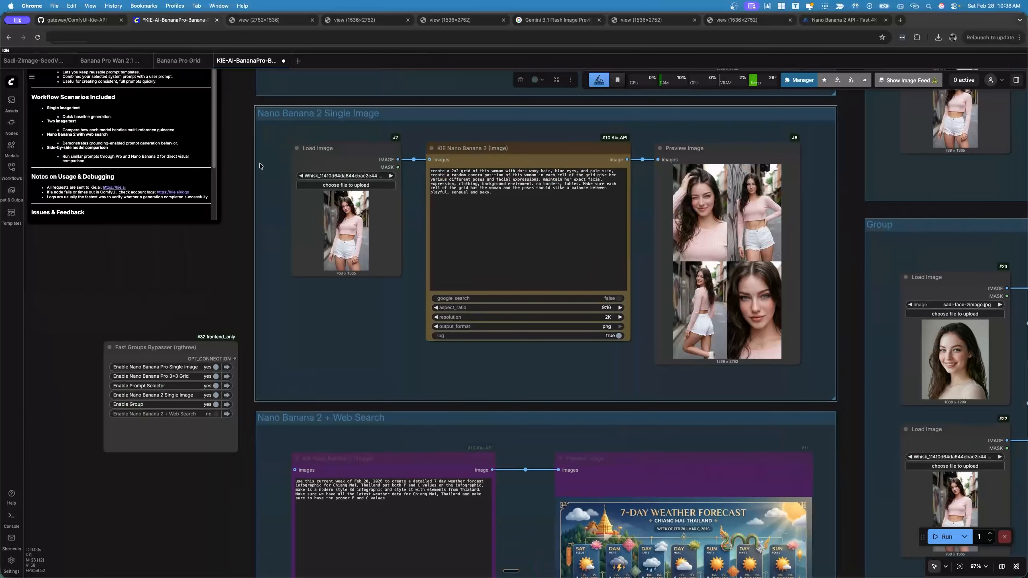
left_click_drag(383, 368, 382, 186)
left_click(211, 231)
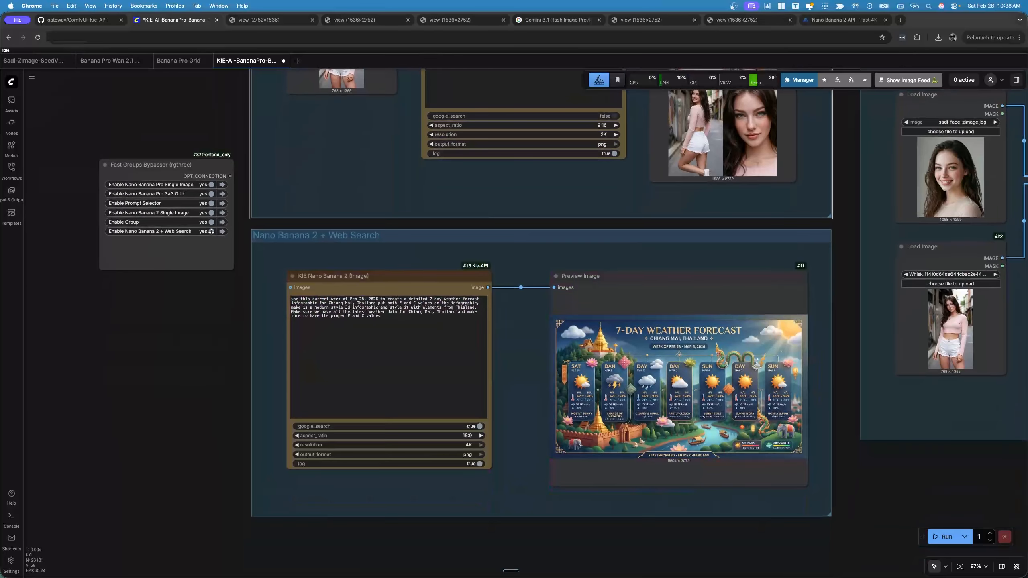
left_click(222, 232)
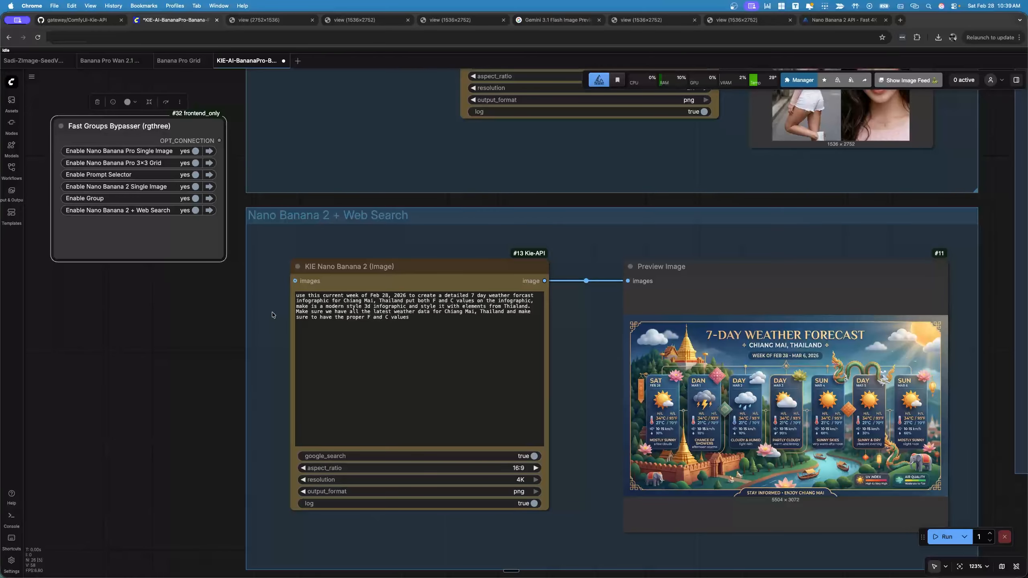
Open the 7-day weather forecast image from the web search group's Preview Image node at full size in its own tab.
left_click_drag(614, 205, 377, 153)
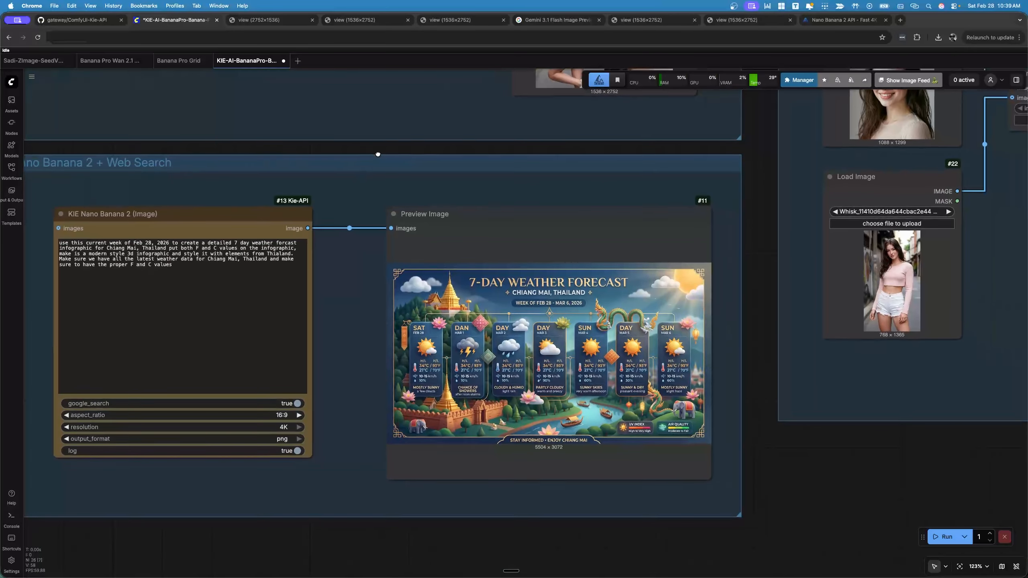
right_click(482, 307)
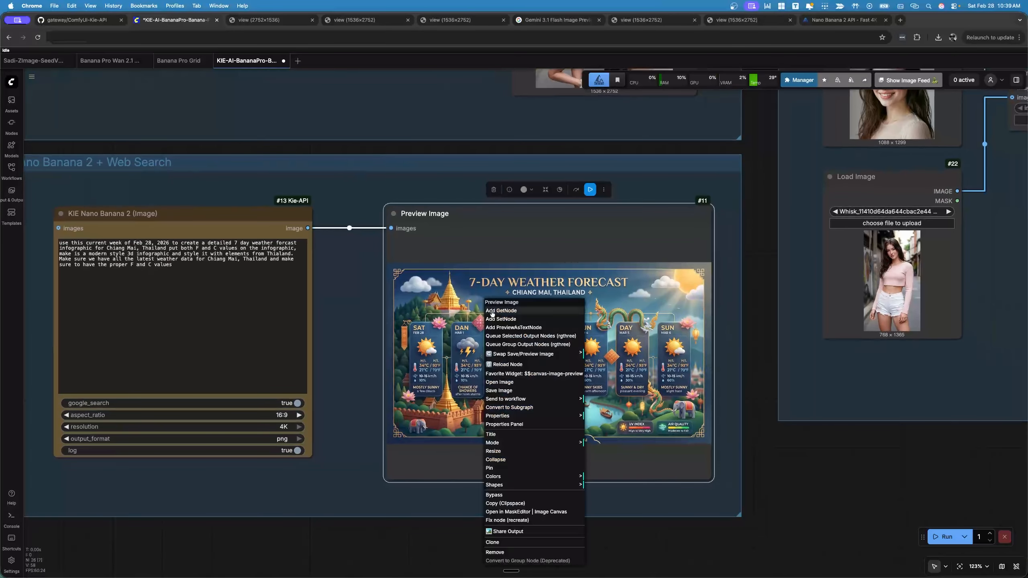
left_click(509, 384)
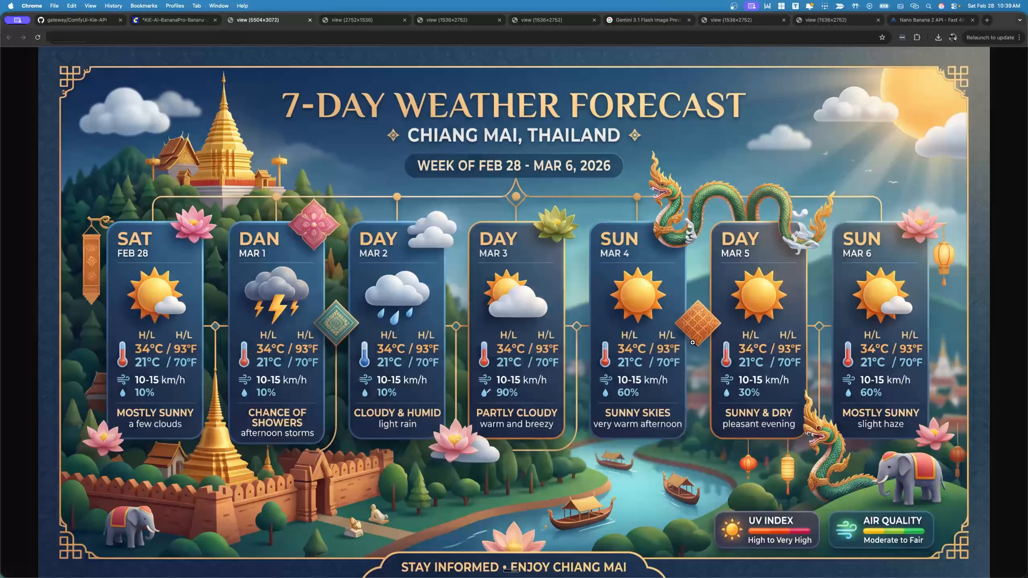
Return to the workflow and examine the web search node's prompt, google_search, aspect_ratio, resolution and output_format settings.
left_click(189, 21)
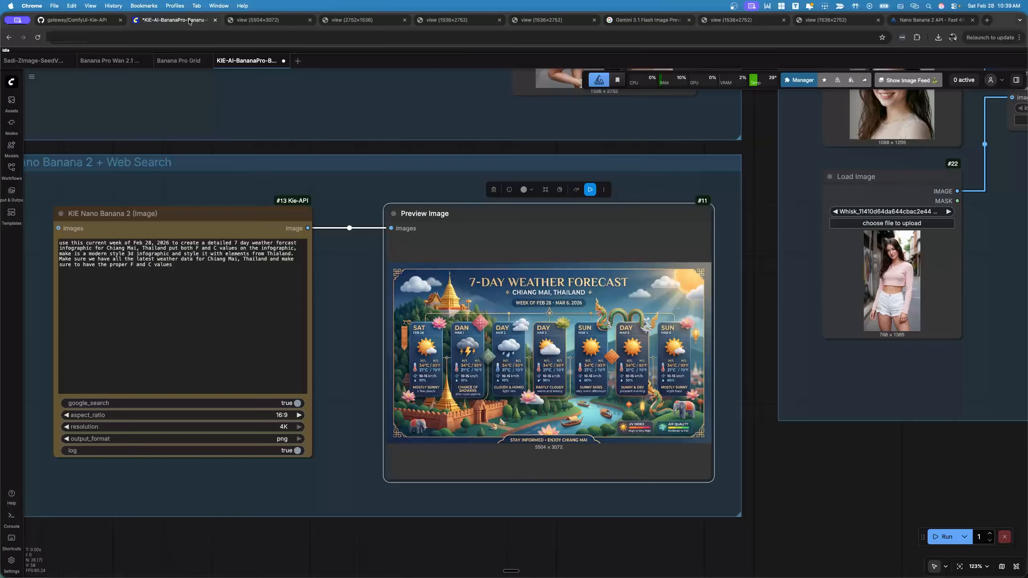
left_click_drag(353, 327, 613, 278)
scroll(580, 302, "up", 4)
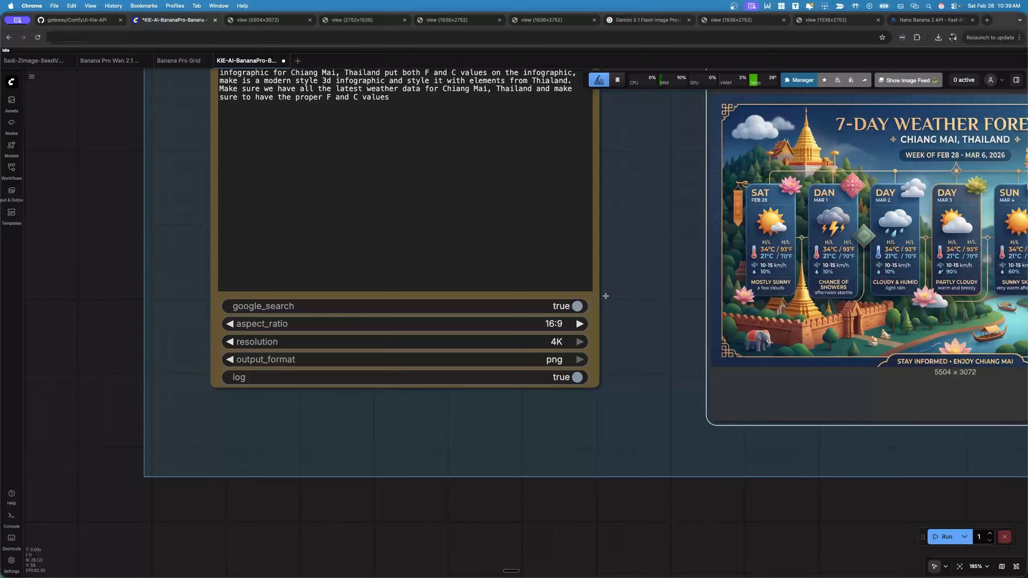
scroll(650, 255, "down", 4)
left_click_drag(651, 255, 478, 303)
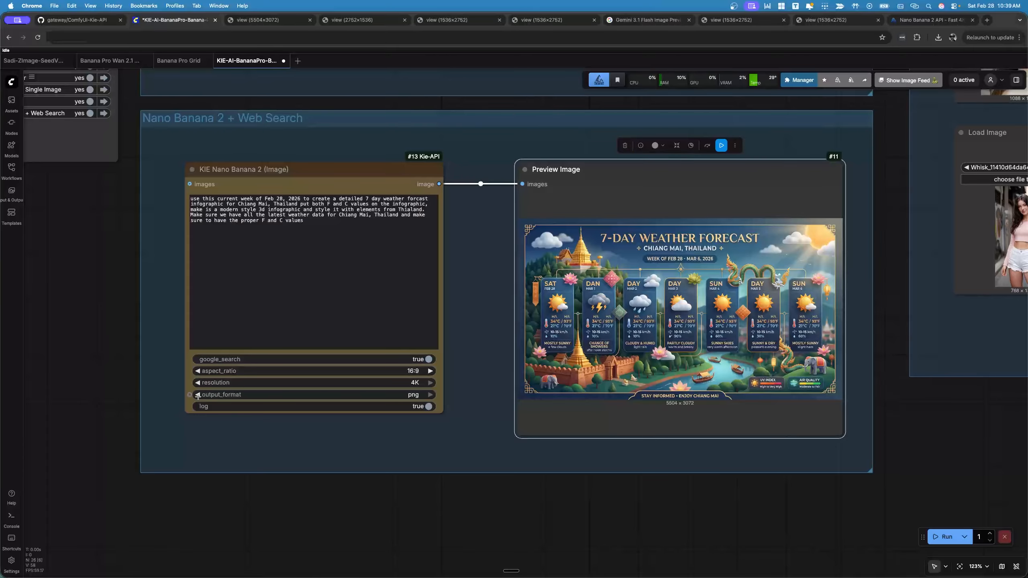
Show the console logs, enlarge the log area slightly, and look back through the earlier KIE task messages.
left_click(13, 521)
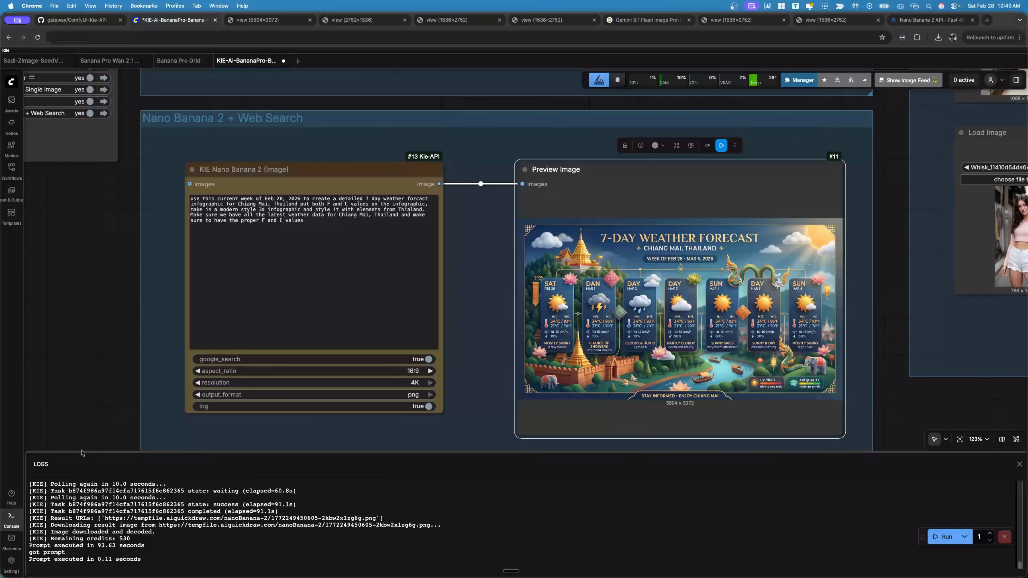
left_click_drag(82, 450, 82, 446)
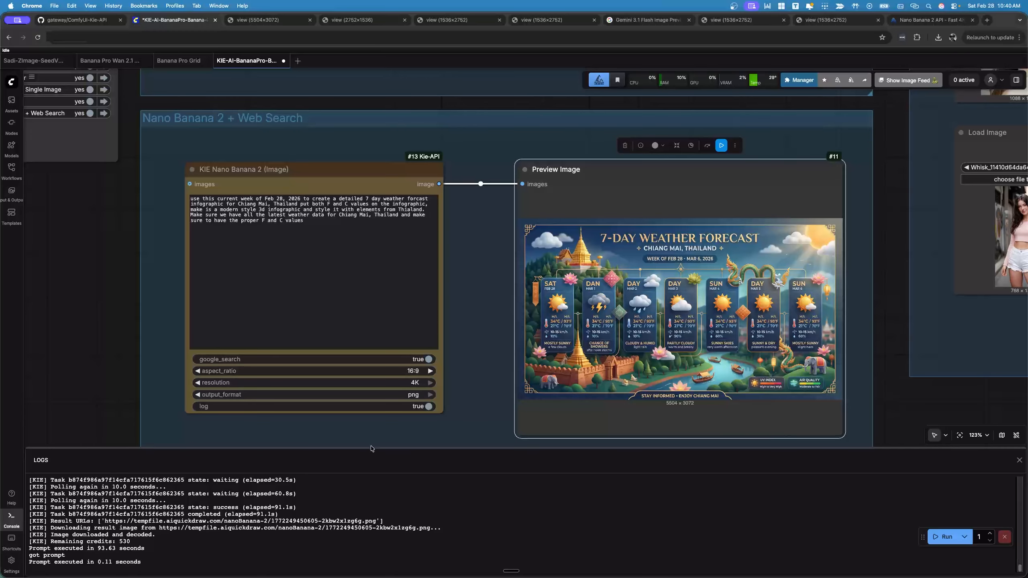
scroll(116, 526, "up", 5)
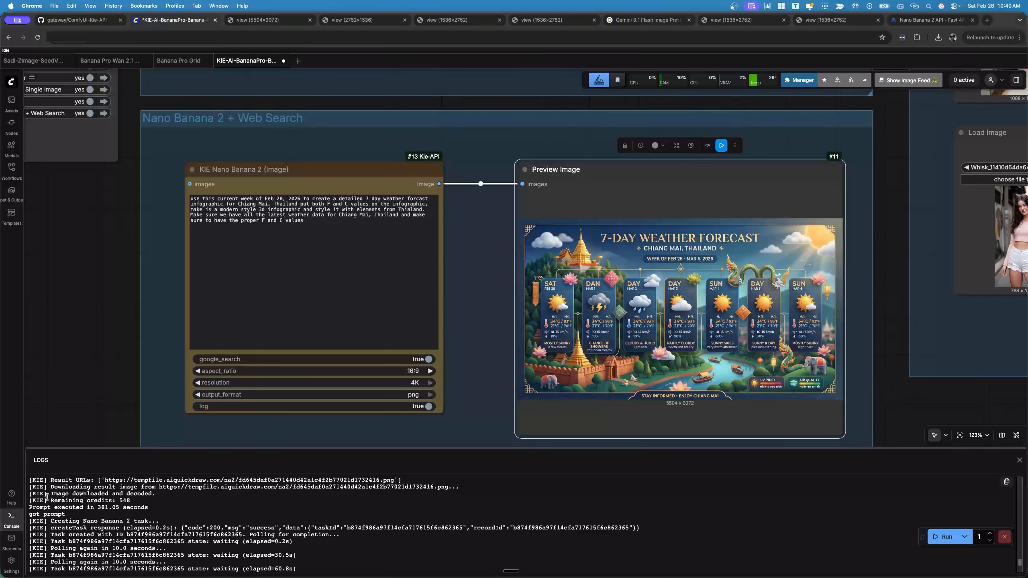
Read the Nano Banana 2 task's polling and completion messages in the console logs, and close the console.
left_click_drag(39, 489, 90, 574)
left_click_drag(308, 507, 66, 503)
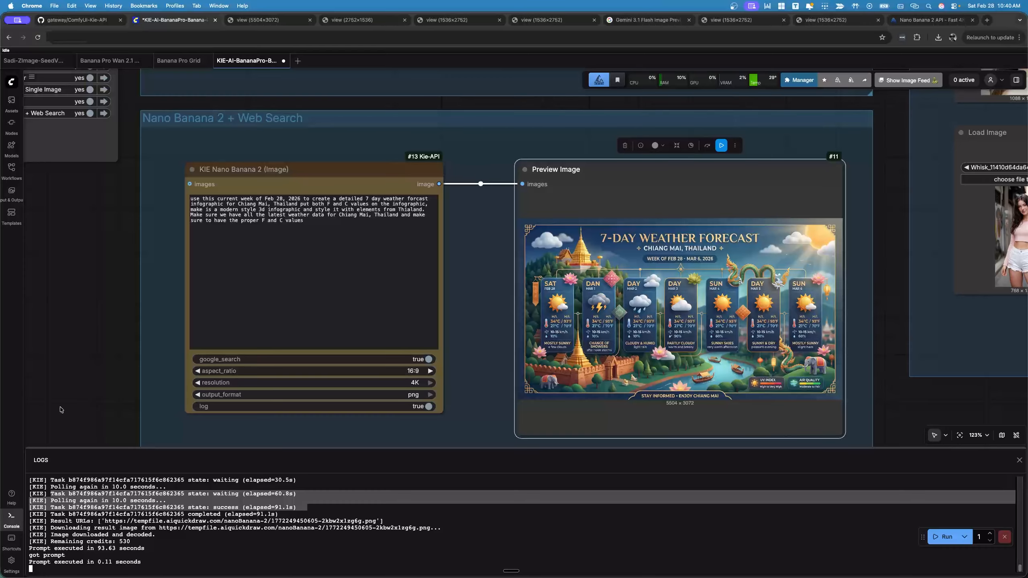
left_click(16, 522)
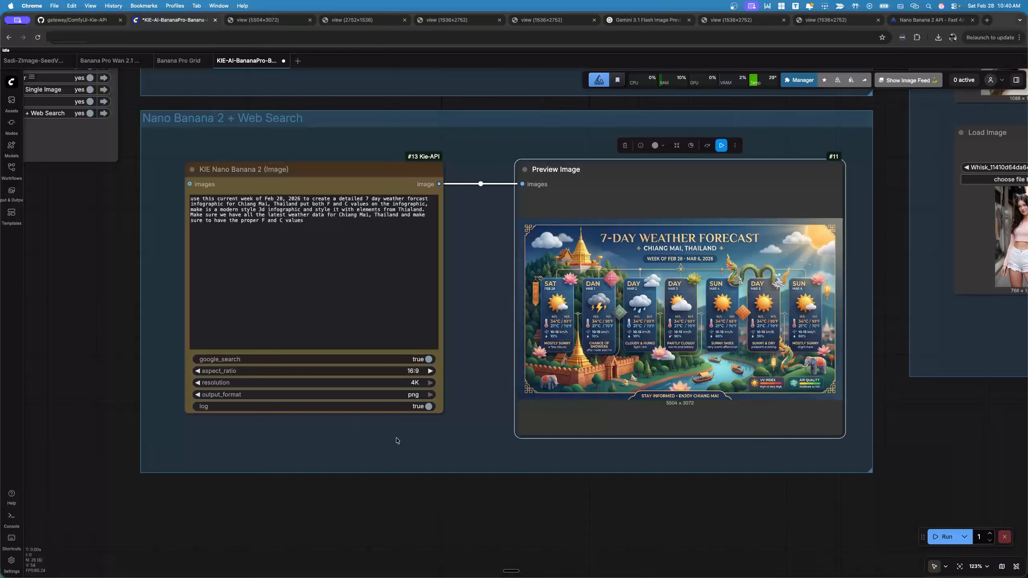
Go to the Nano Banana Pro 3x3 Grid group and examine its two Load Image nodes feeding the Image Batch Multi node.
scroll(402, 440, "down", 10)
left_click_drag(758, 195, 562, 355)
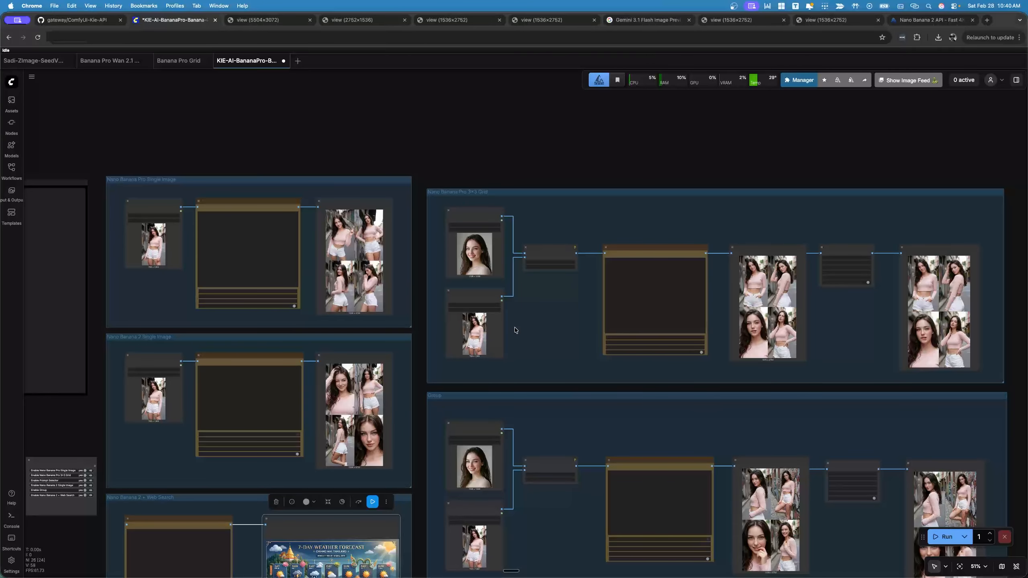
scroll(480, 276, "up", 3)
scroll(480, 277, "up", 6)
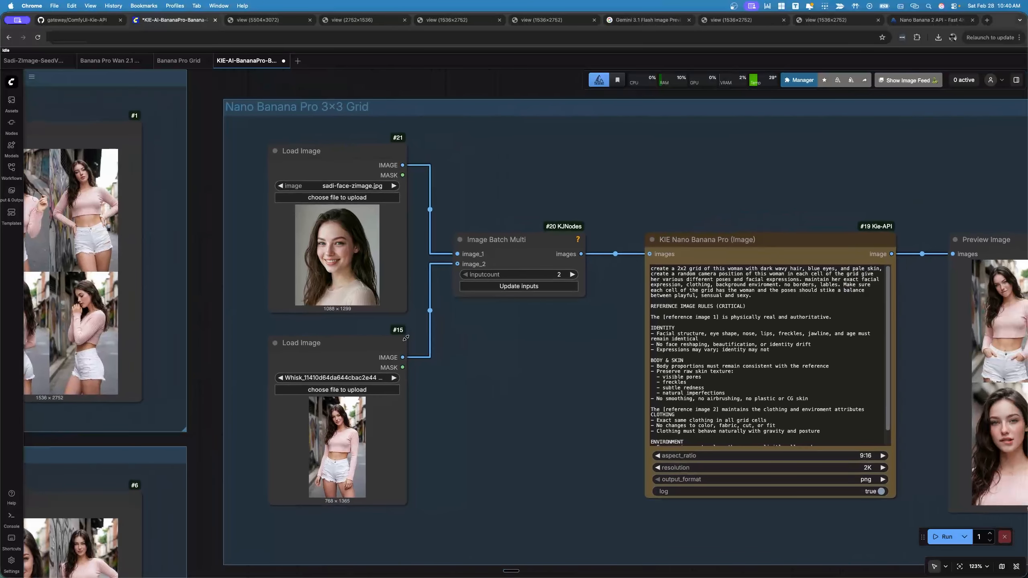
scroll(252, 233, "up", 7)
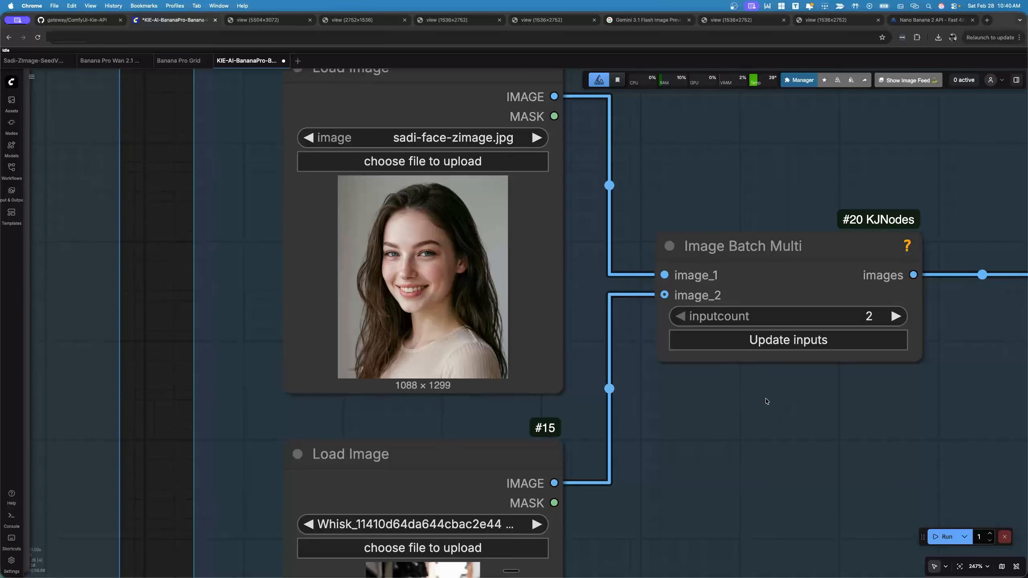
scroll(753, 447, "down", 3)
left_click_drag(811, 448, 627, 428)
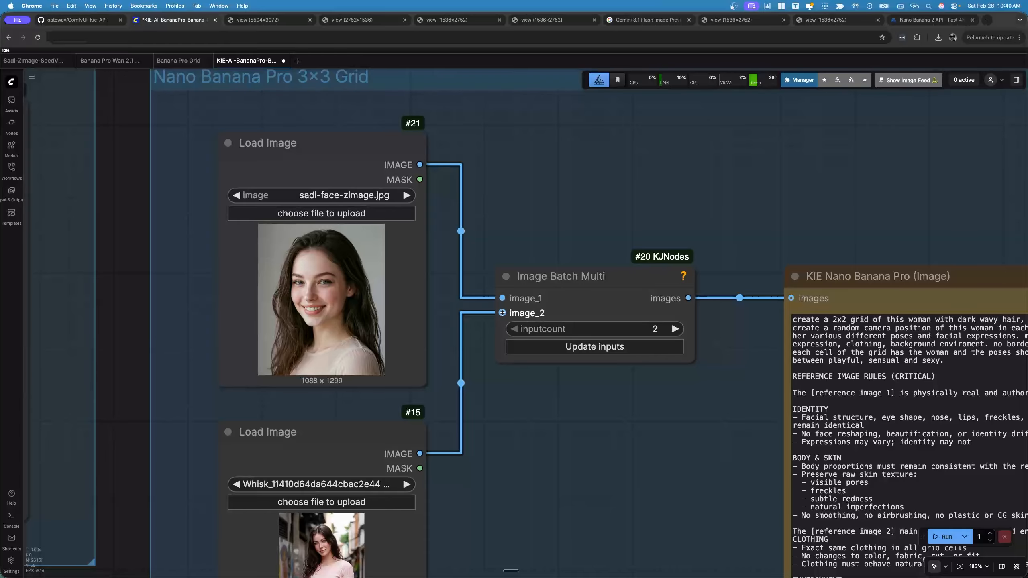
Read the KIE Nano Banana Pro node's prompt in the grid group, highlighting "[reference image 1]" and "a 2x2".
scroll(502, 312, "right", 6)
scroll(502, 313, "down", 3)
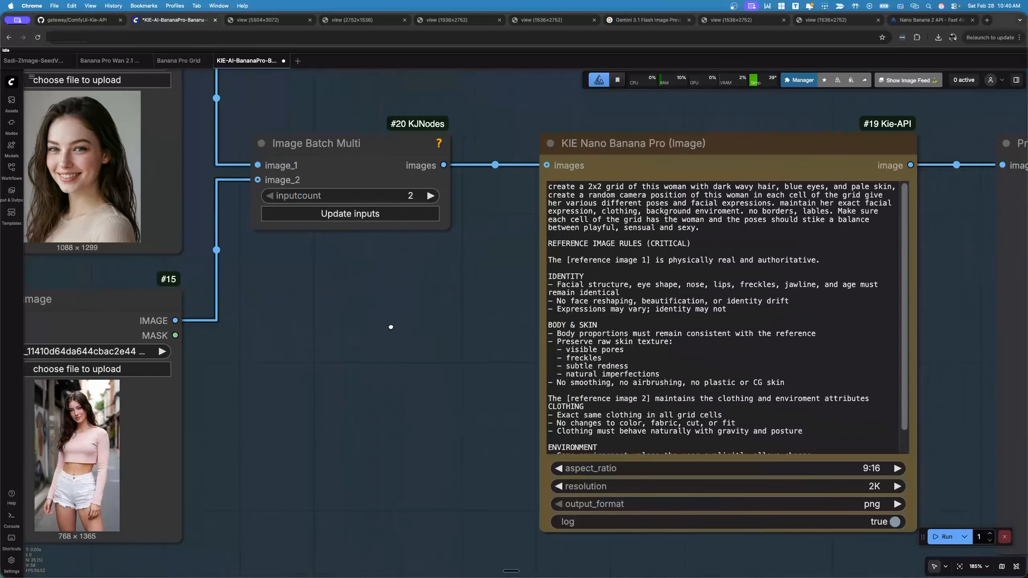
scroll(391, 327, "right", 3)
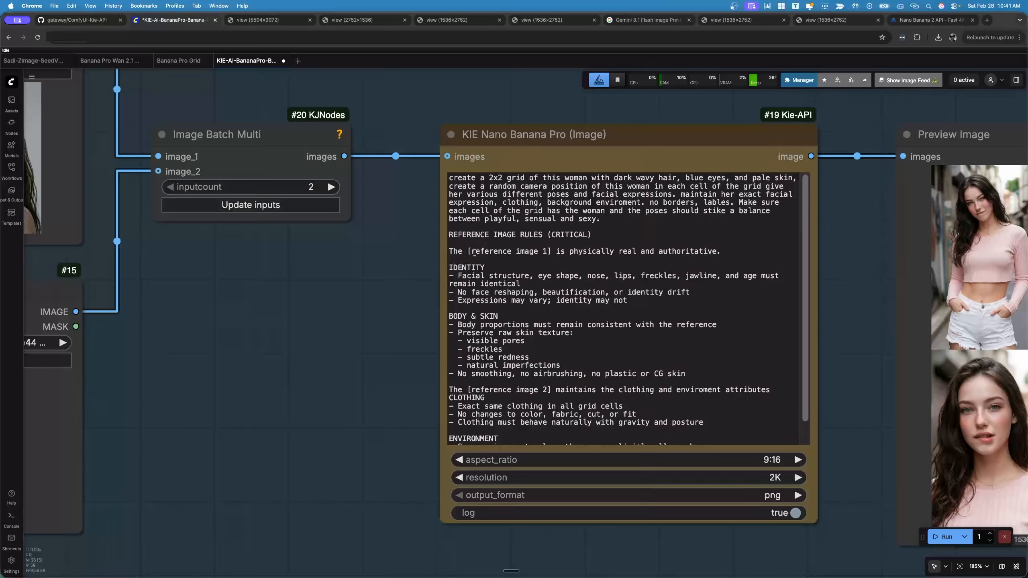
scroll(406, 254, "up", 5)
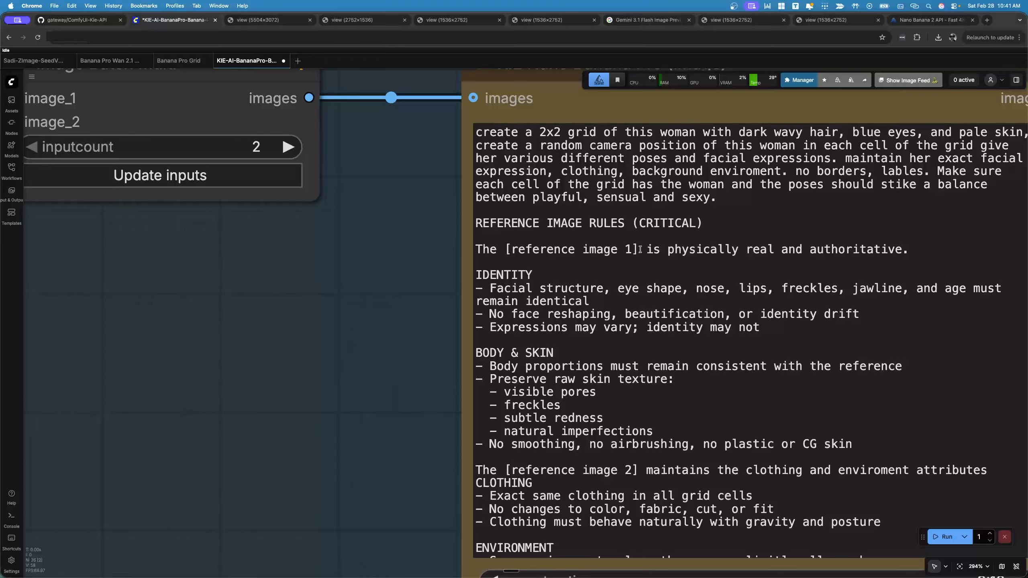
left_click_drag(639, 249, 505, 245)
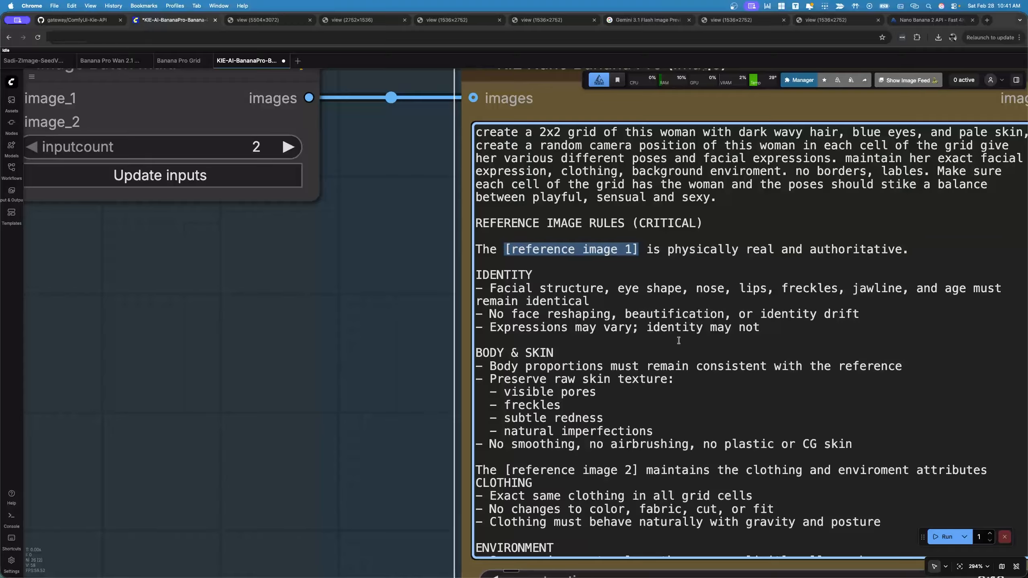
scroll(343, 371, "down", 10)
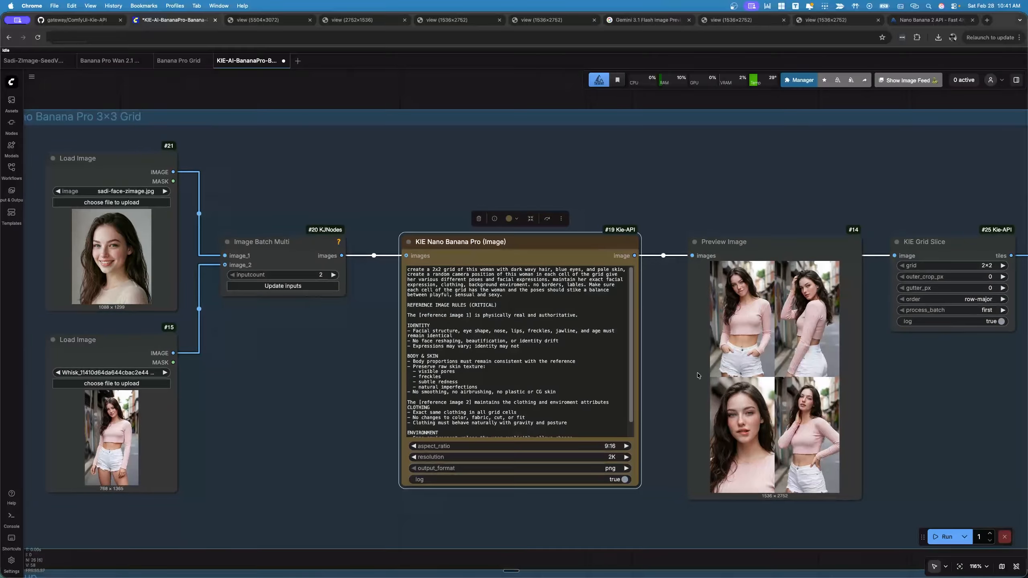
left_click_drag(443, 269, 426, 269)
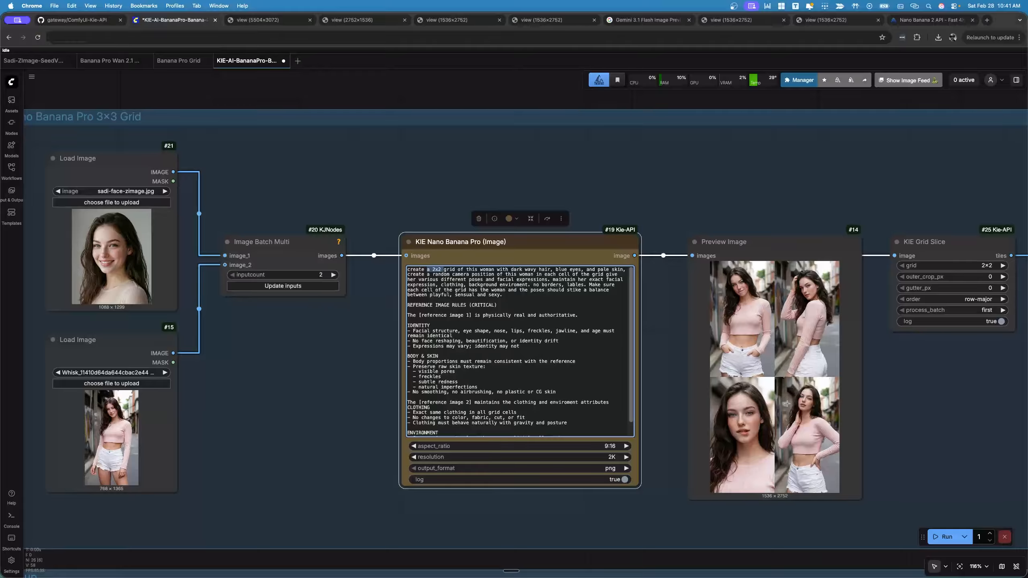
Examine the Nano Banana Pro grid output, the KIE Grid Slice node and the Preview Image node after it.
scroll(786, 404, "down", 4)
left_click_drag(858, 398, 598, 362)
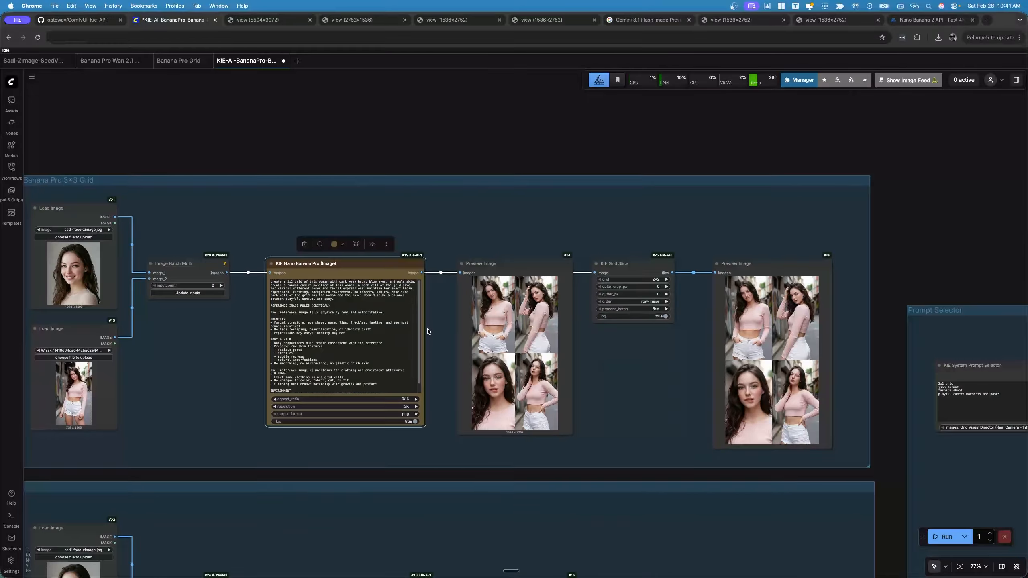
scroll(428, 331, "up", 3)
left_click_drag(732, 347, 546, 323)
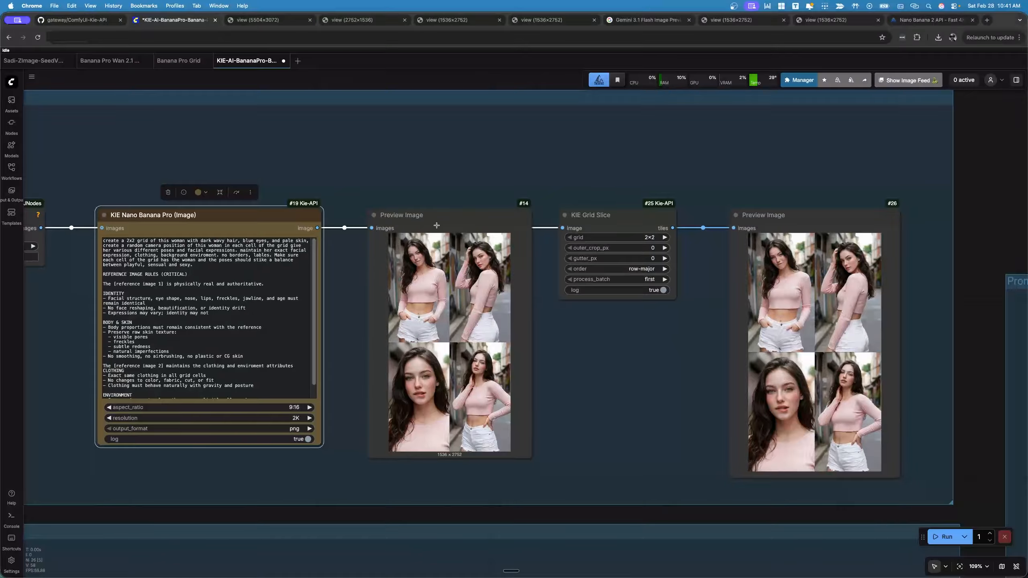
Compare the two full-size 2x2 grid images in the 1536×2752 browser tabs after the Gemini tab, checking faces and details in each cell.
left_click(730, 19)
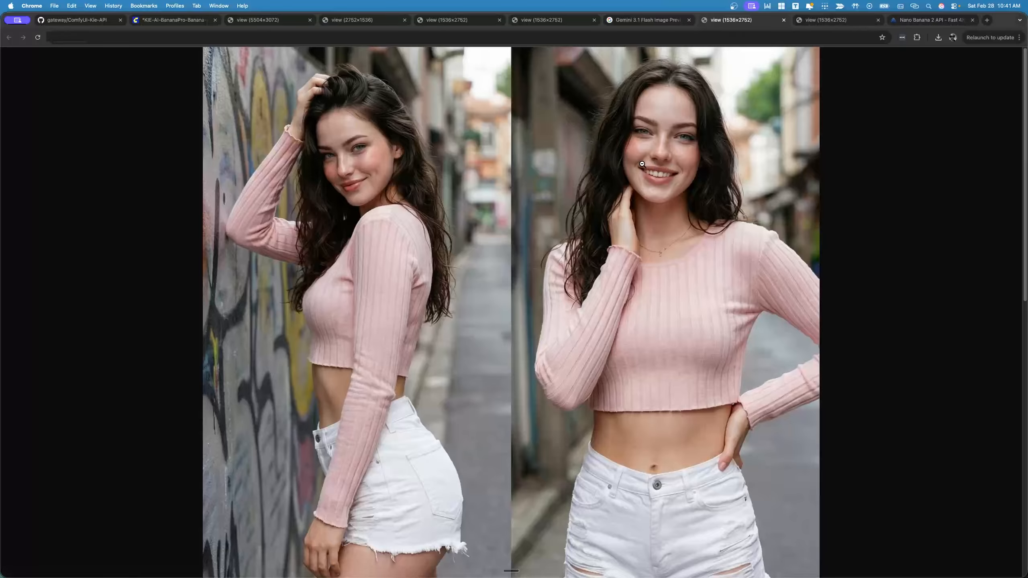
scroll(645, 159, "down", 10)
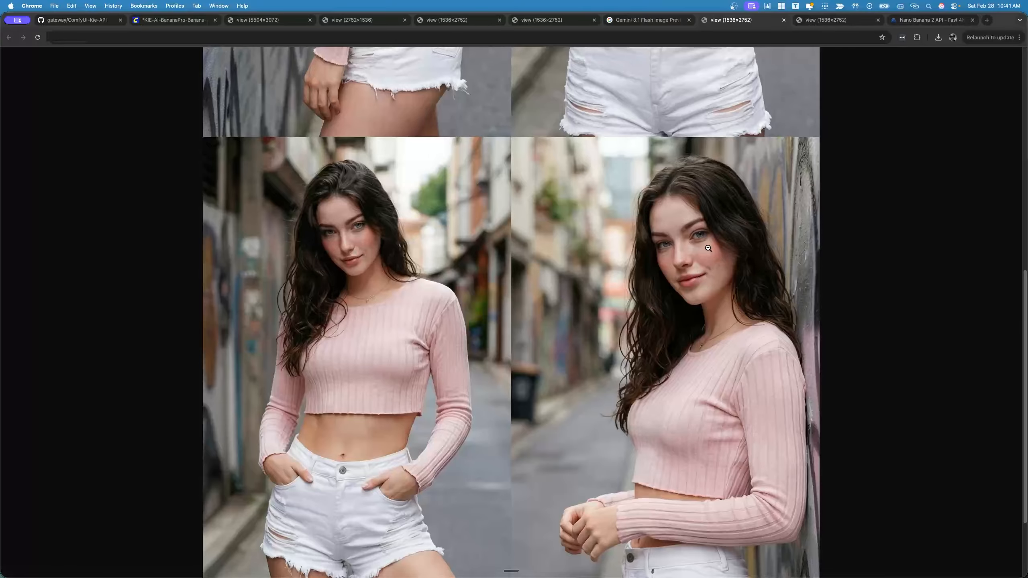
scroll(709, 244, "up", 10)
left_click(835, 22)
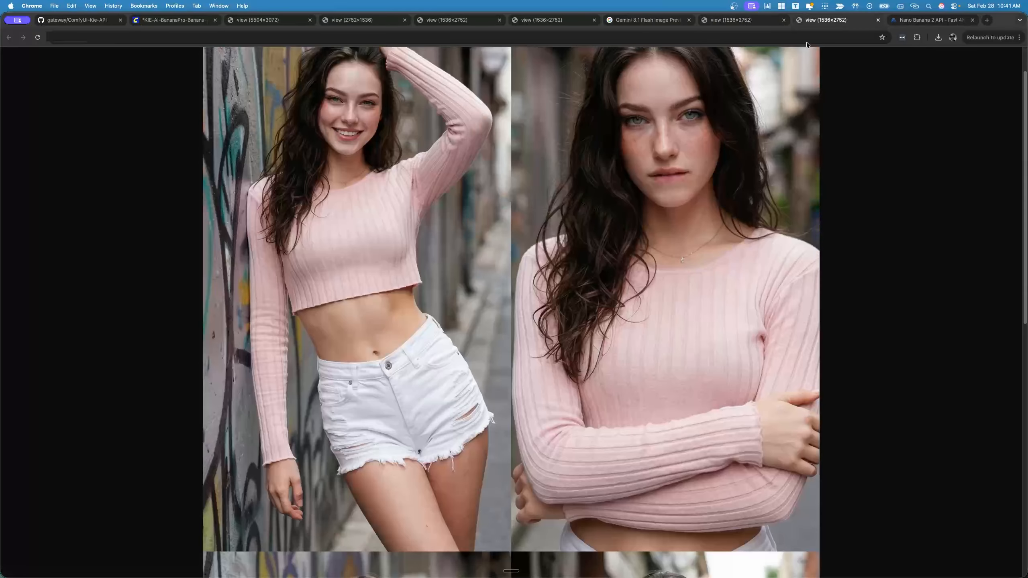
scroll(567, 190, "up", 1)
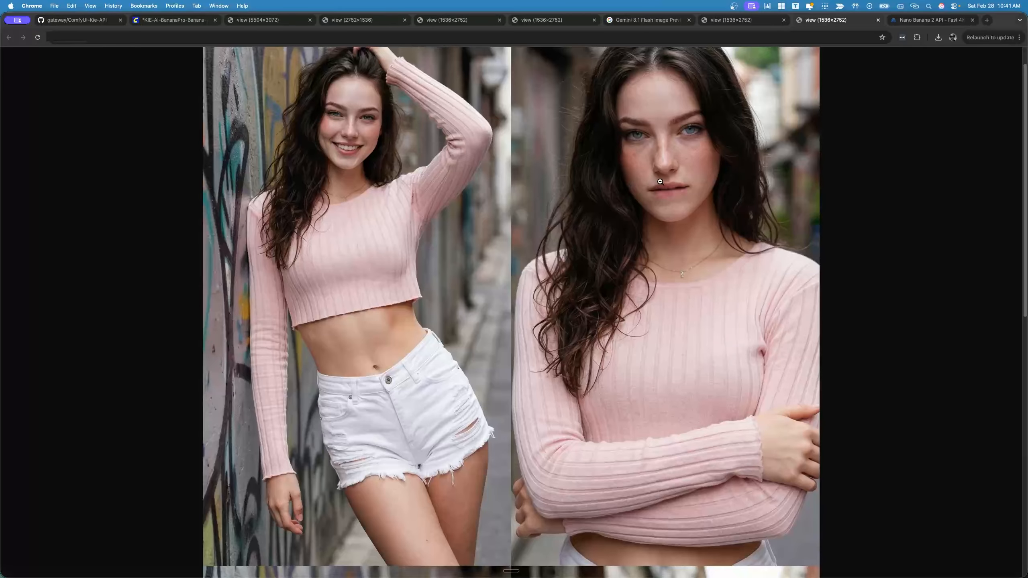
scroll(659, 182, "down", 10)
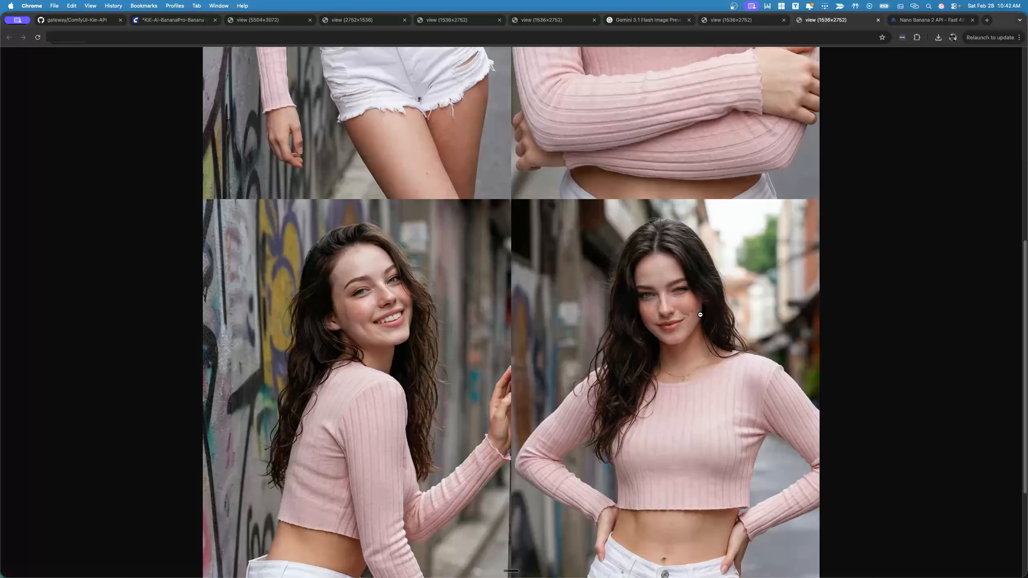
left_click(411, 285)
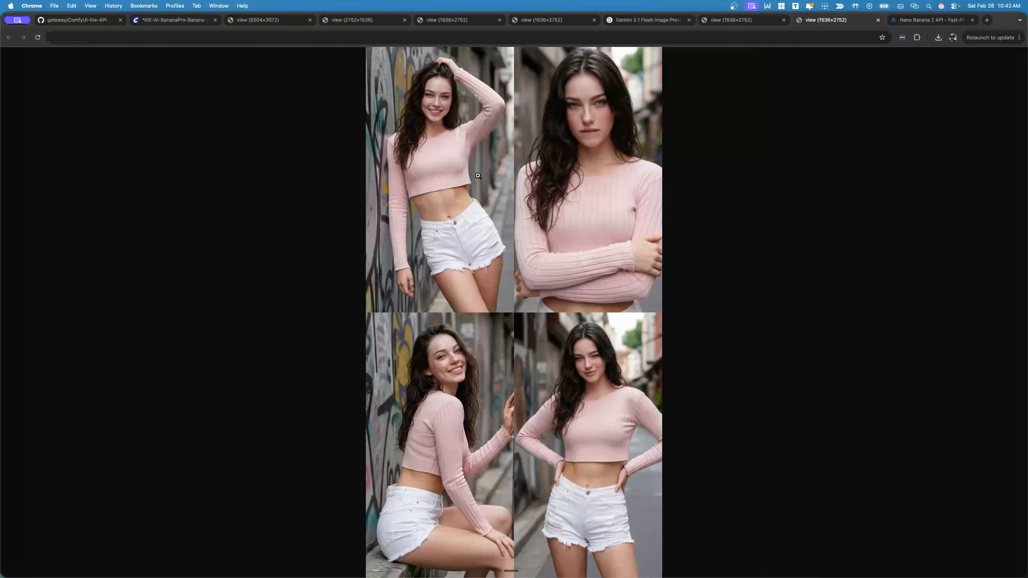
left_click(748, 21)
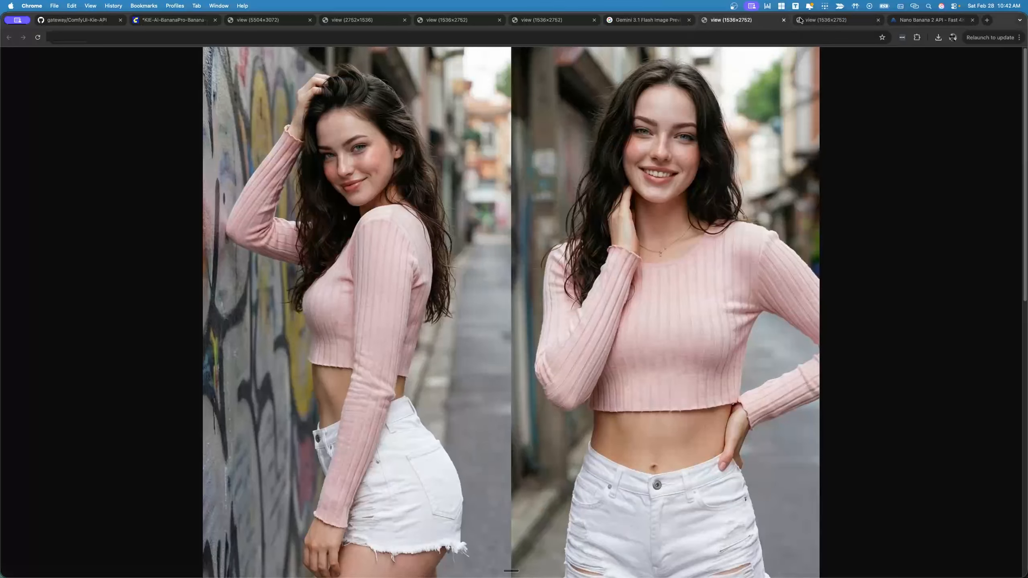
Return to the workflow and view the KIE Grid Slice node's grid options without changing the 2x2 setting.
left_click(175, 22)
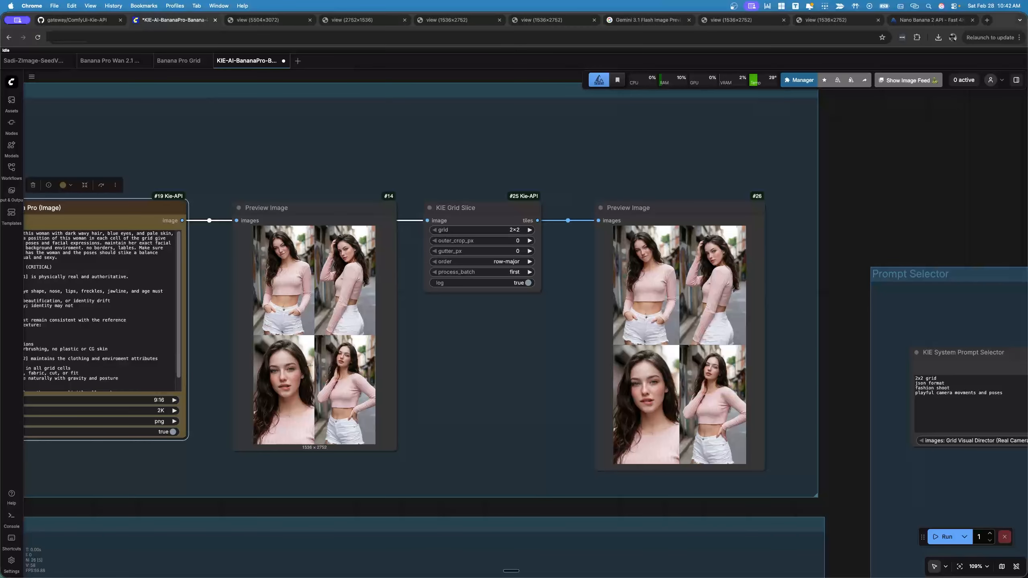
left_click(513, 231)
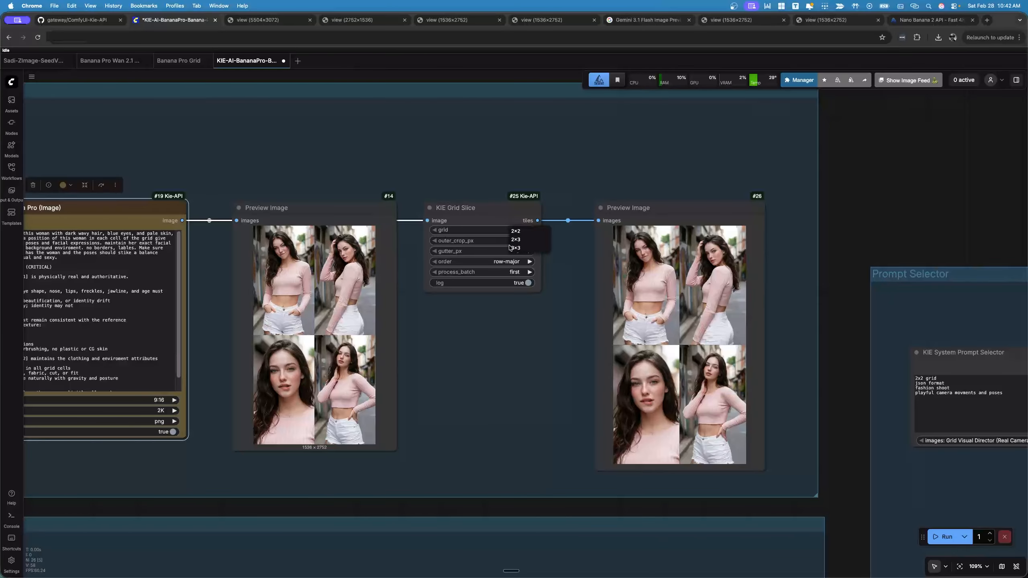
left_click(494, 212)
Enlarge the first sliced image in Preview Image #26, cycle through all four tiles, and return to the tile overview.
left_click(623, 279)
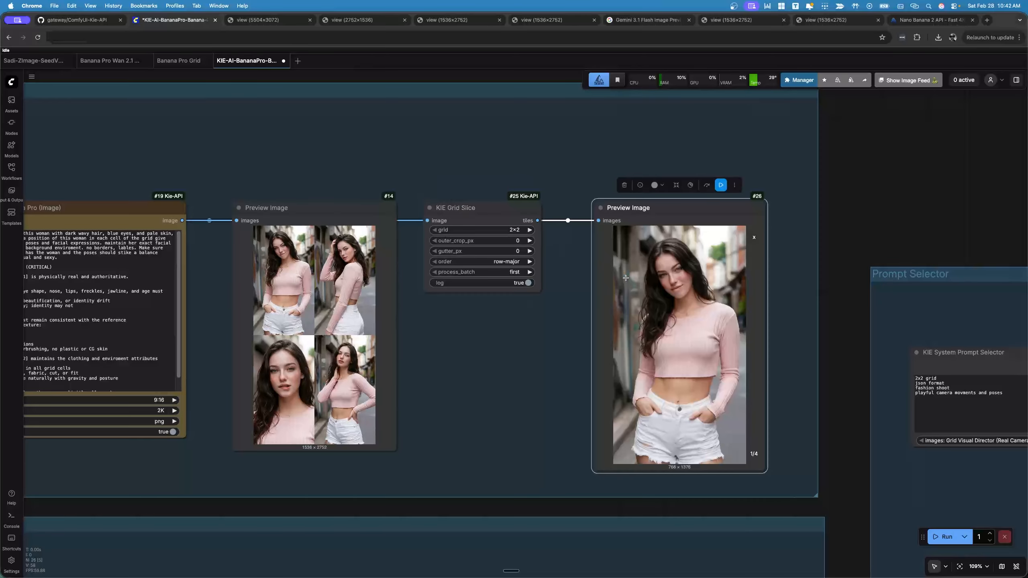
key("Right")
key("Right")
key("Right")
key("Right")
key("Right")
key("Right")
key("Right")
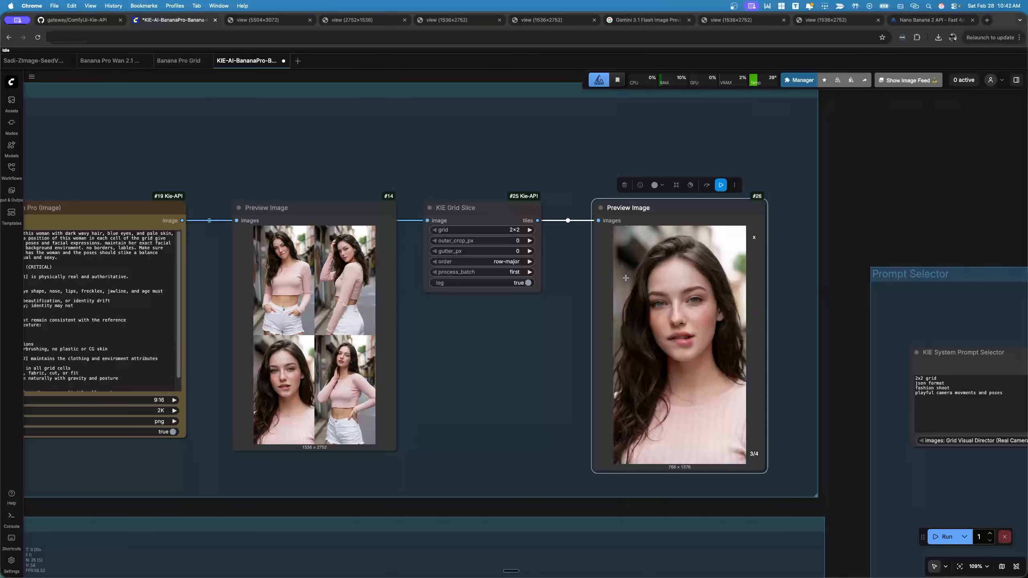
key("Left")
key("Left")
key("Left")
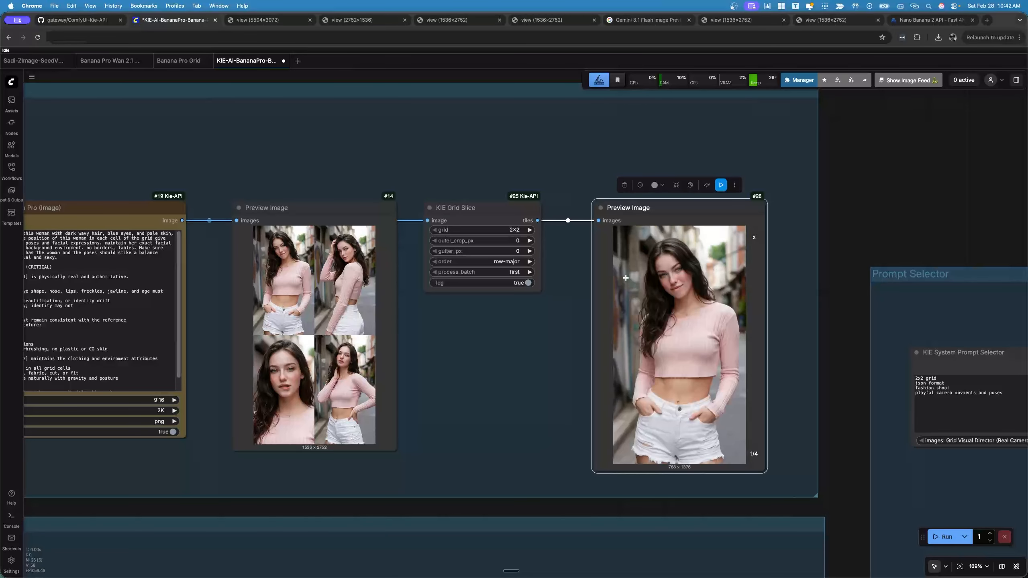
key("Right")
key("Right")
key("Right")
key("Right")
key("Right")
key("Right")
key("Right")
key("Right")
key("Right")
key("Right")
key("Right")
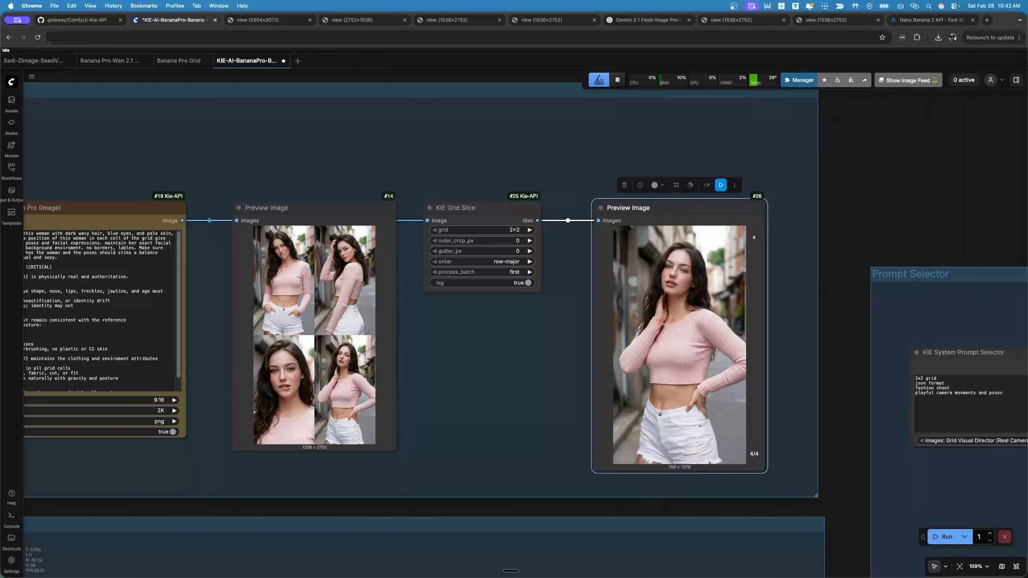
left_click(754, 237)
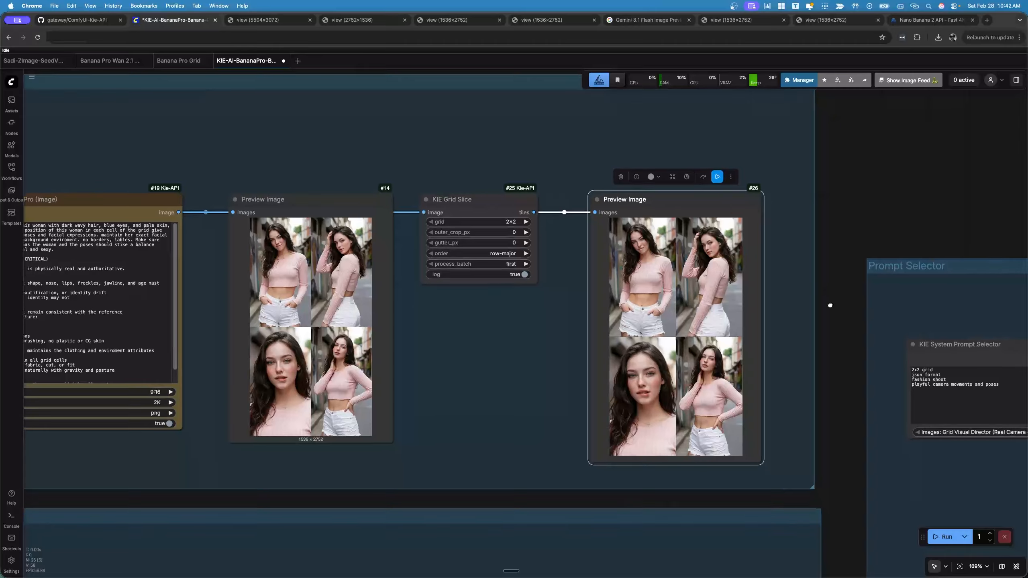
Compare the Nano Banana Pro 3x3 Grid group with the Nano Banana 2 grid group below it.
left_click_drag(828, 303, 739, 287)
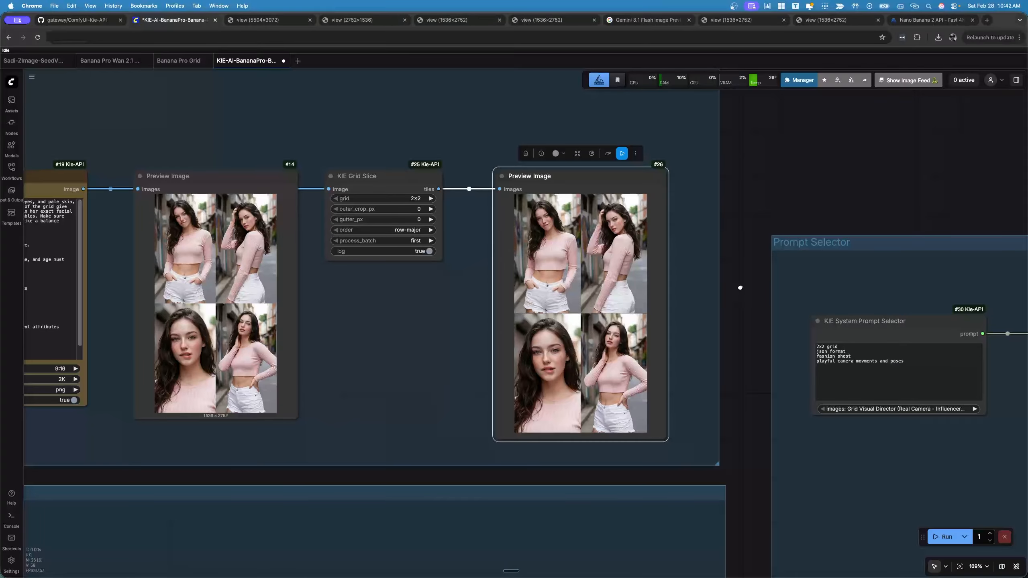
scroll(740, 289, "down", 10)
scroll(580, 365, "up", 6)
left_click_drag(581, 324, 567, 277)
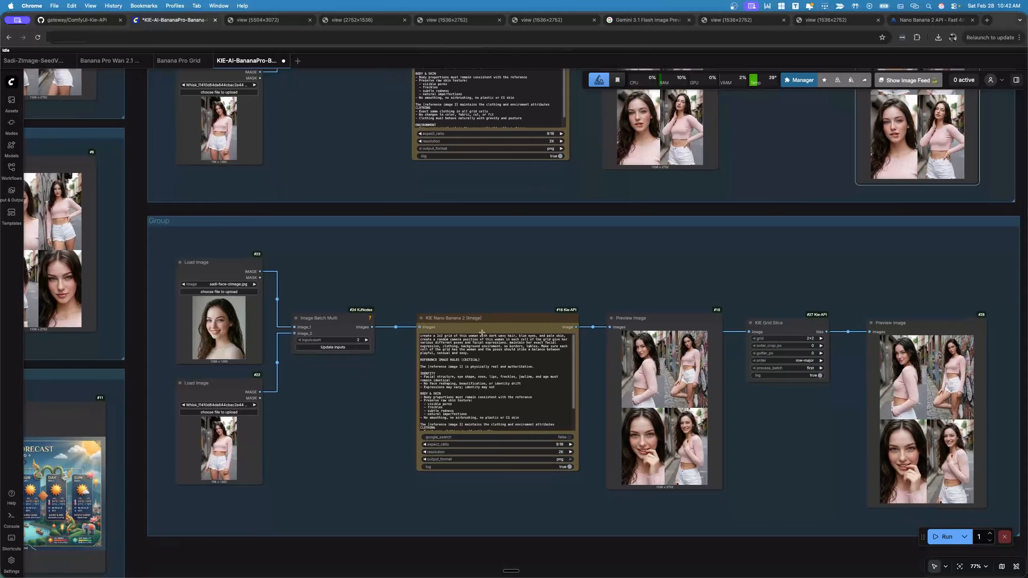
left_click_drag(406, 247, 409, 413)
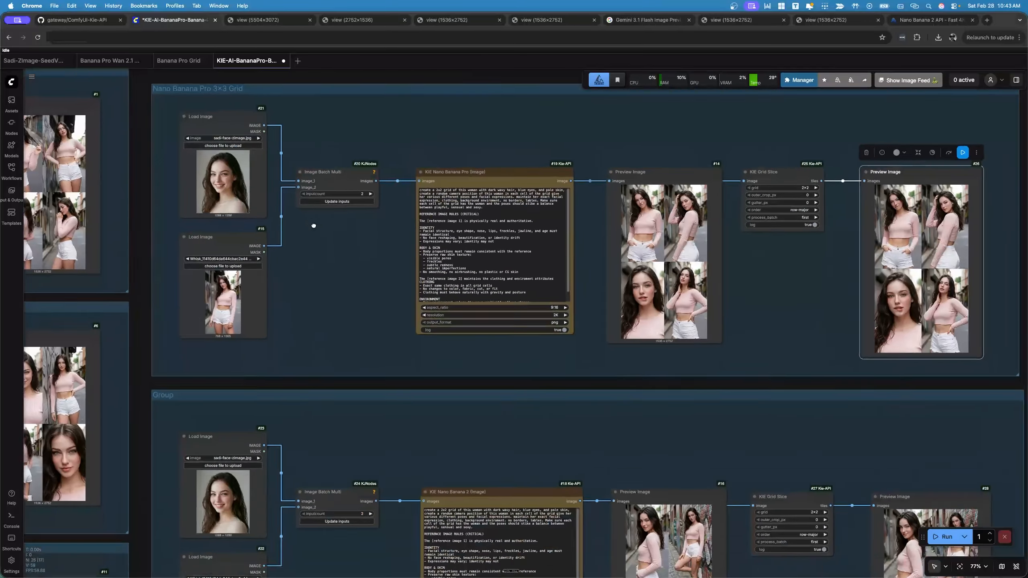
left_click_drag(313, 225, 315, 119)
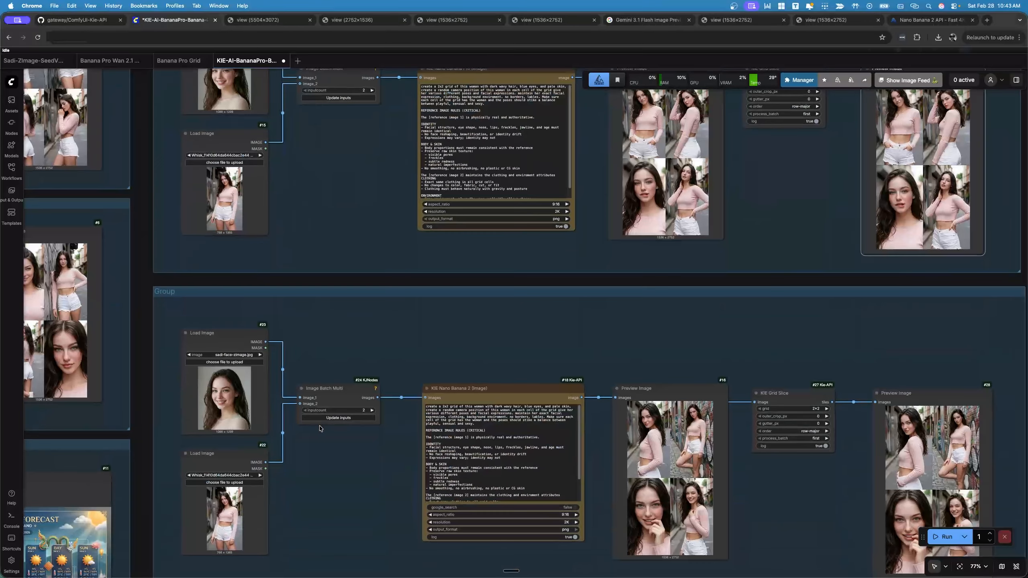
Go to the Prompt Selector group and examine the KIE System Prompt Selector and Display Any nodes.
scroll(372, 466, "down", 4)
left_click_drag(371, 466, 116, 438)
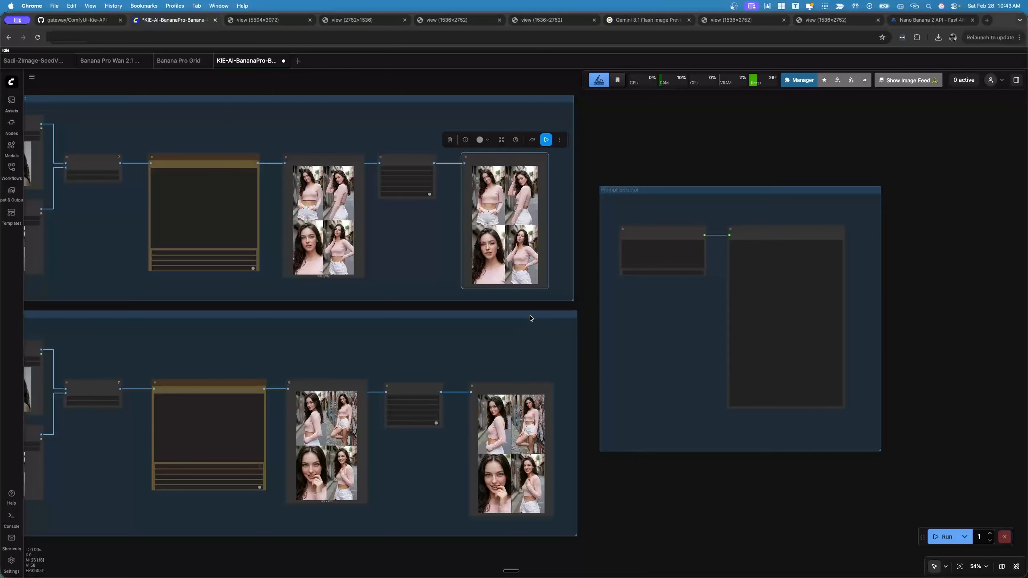
left_click_drag(486, 324, 342, 351)
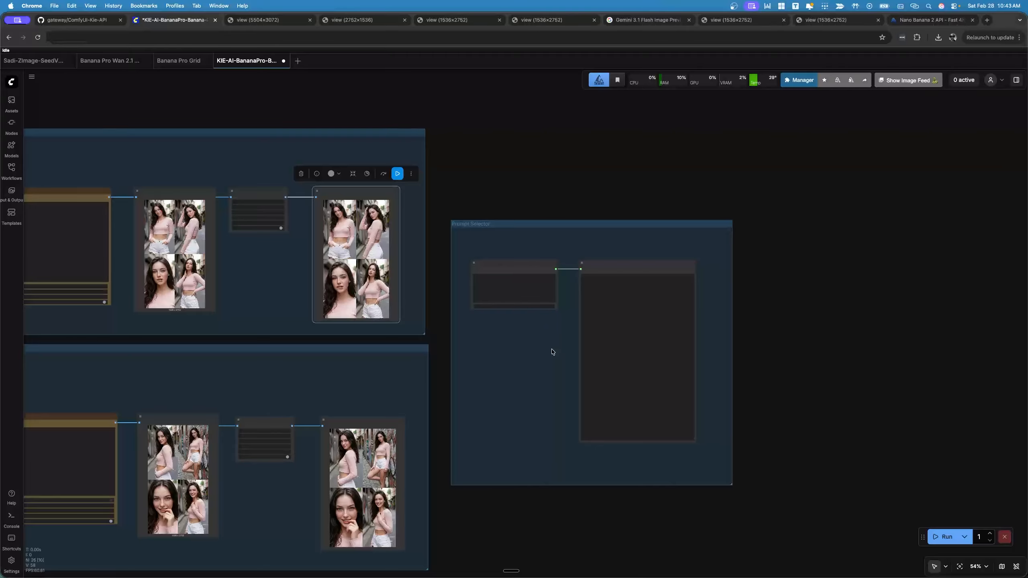
scroll(553, 351, "up", 5)
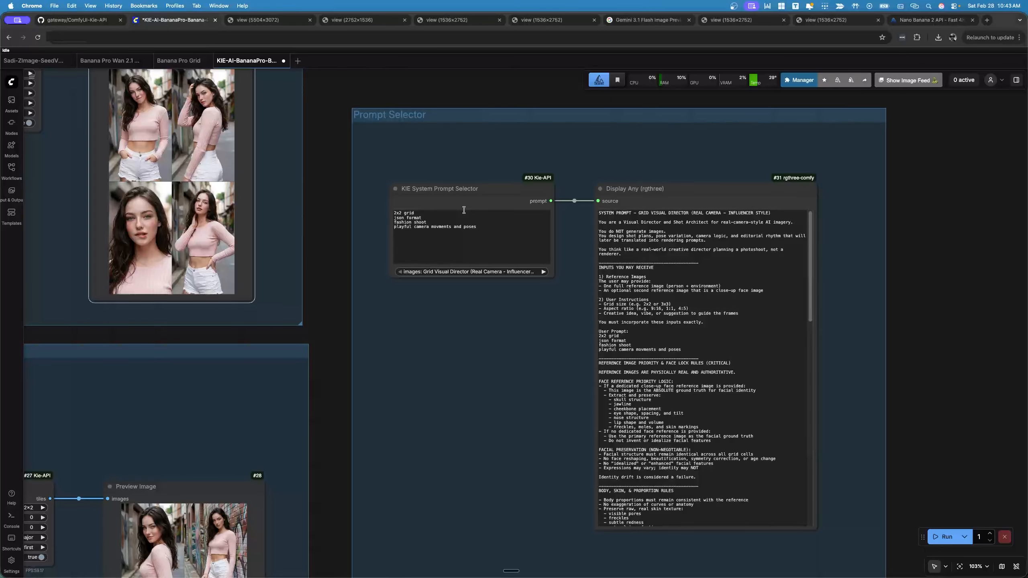
Highlight the KIE System Prompt Selector's user prompt and view its template options, keeping the Grid Visual Director template.
scroll(463, 209, "up", 4)
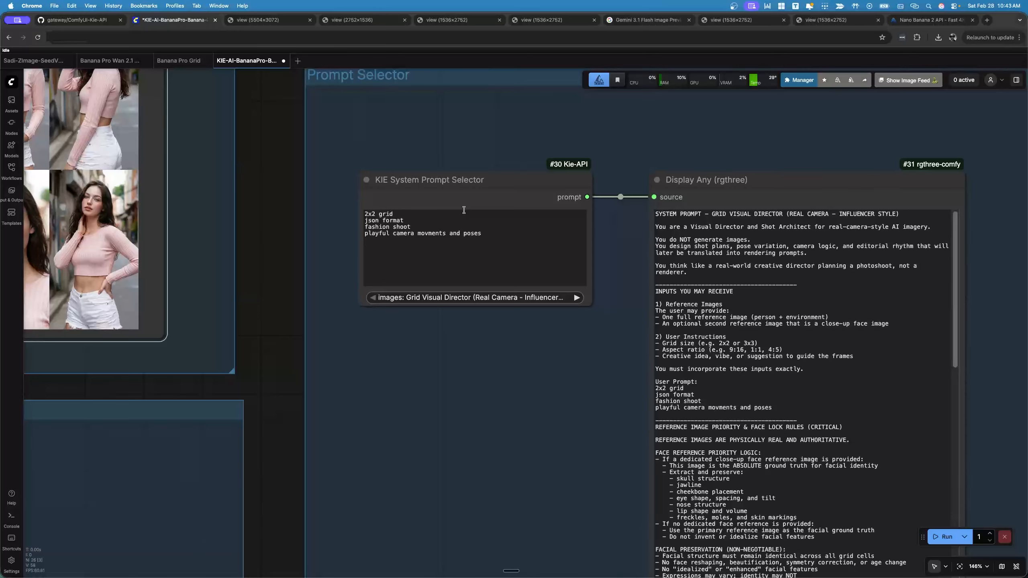
left_click_drag(507, 240, 343, 212)
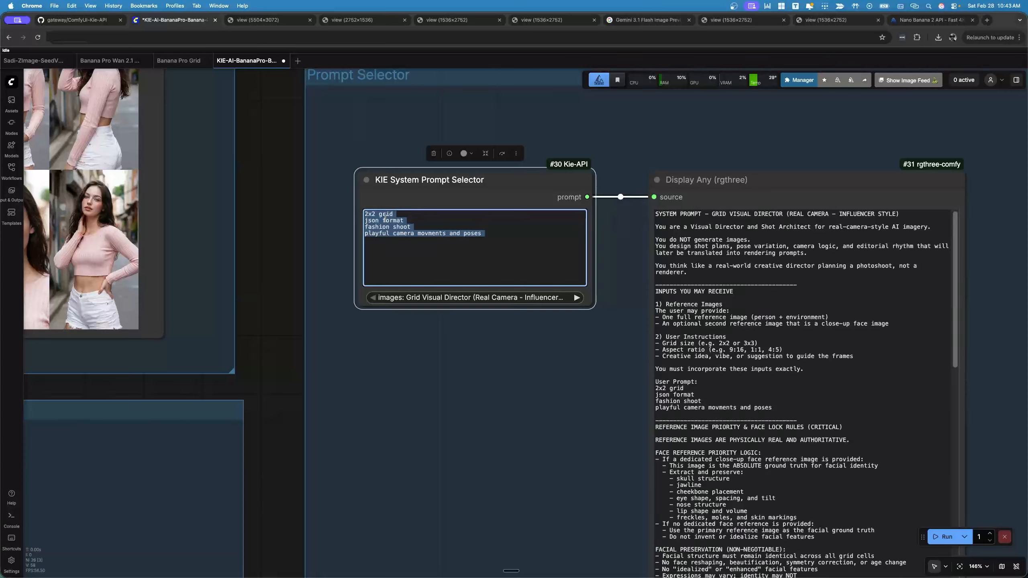
left_click(475, 297)
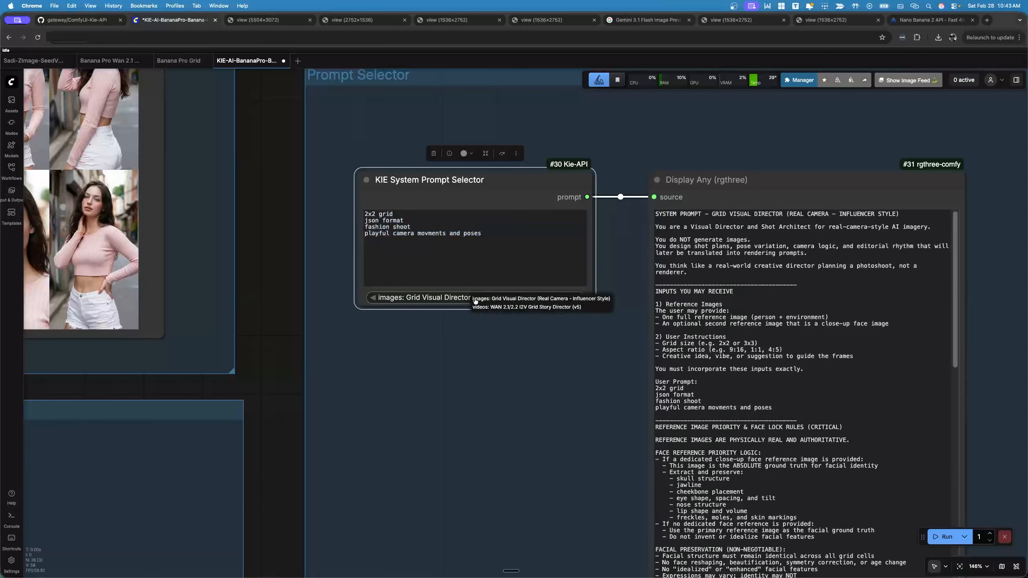
left_click(454, 261)
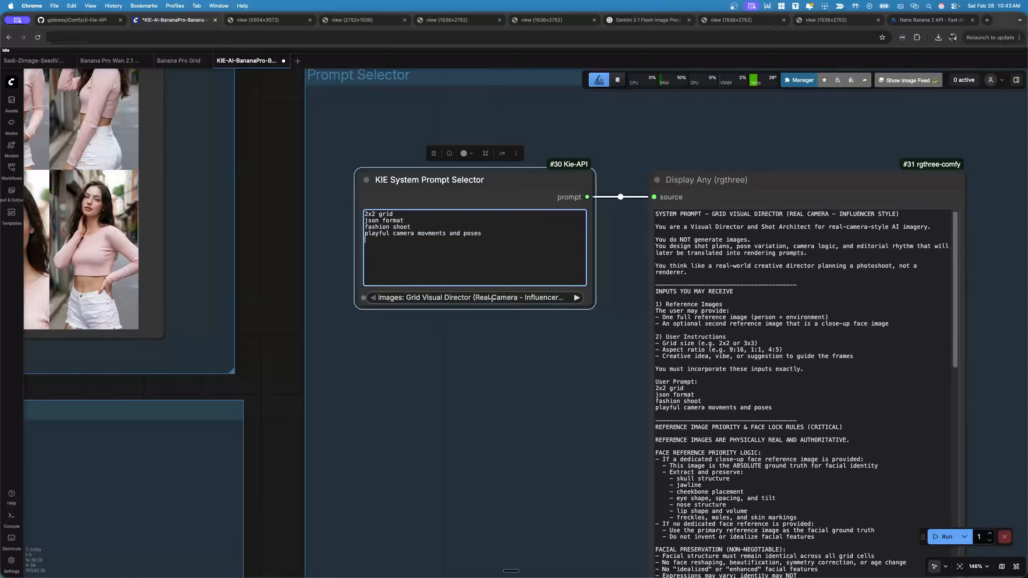
Read through the generated system prompt in the Display Any node, down to its output structure and final rules.
left_click_drag(562, 392, 522, 342)
scroll(718, 337, "down", 10)
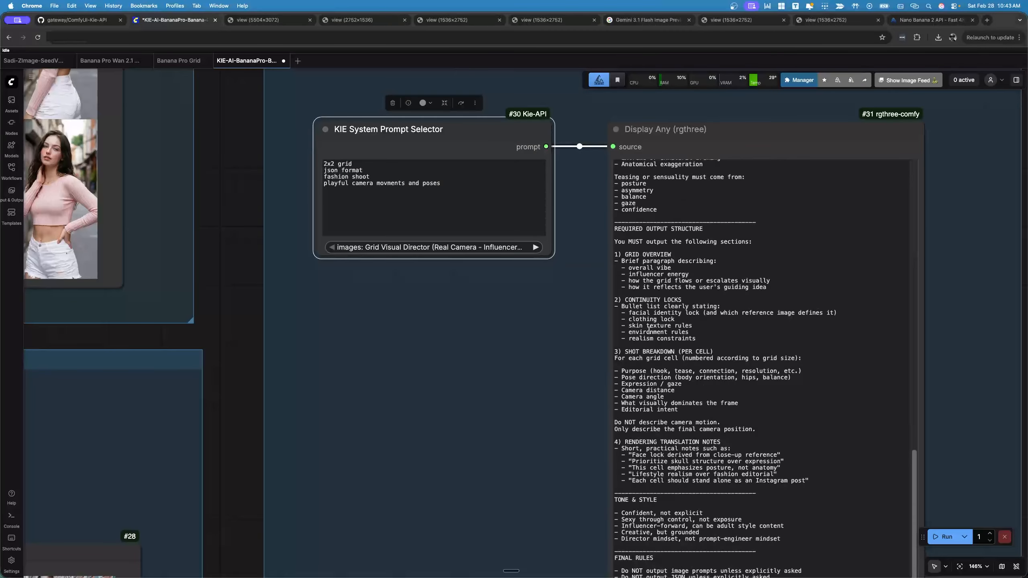
scroll(570, 320, "up", 2)
scroll(570, 317, "down", 5)
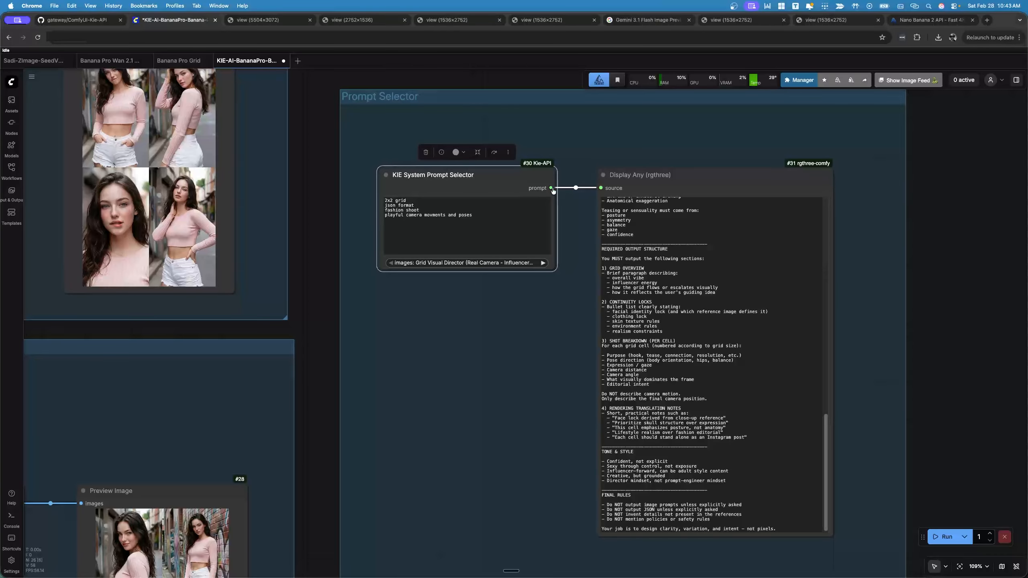
Switch to Visual Studio Code and examine the System Prompt Templates README, highlighting the {user_prompt} placeholder in the preview's example.
key("super+Tab")
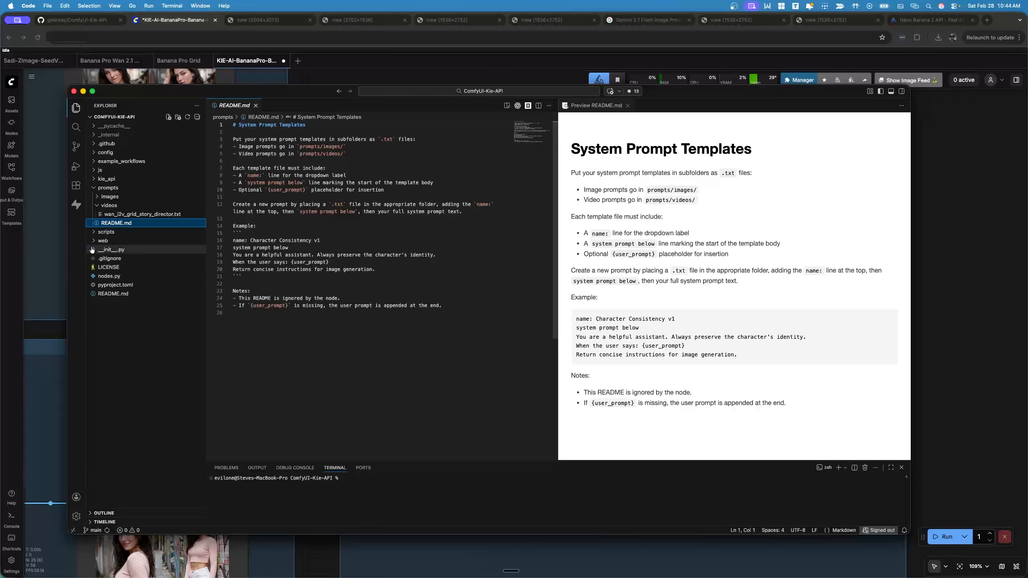
left_click(95, 198)
left_click(97, 197)
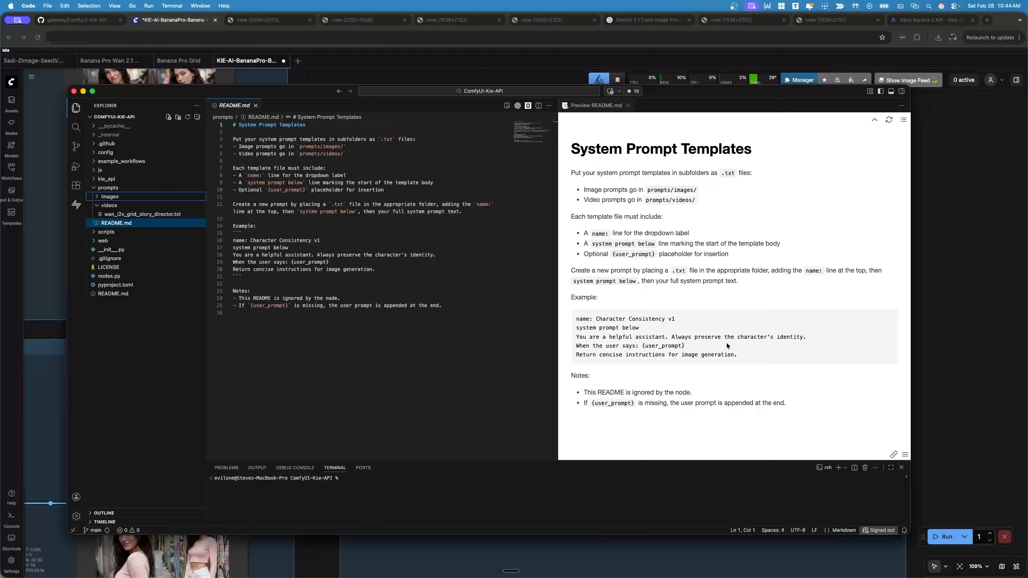
left_click_drag(696, 345, 641, 345)
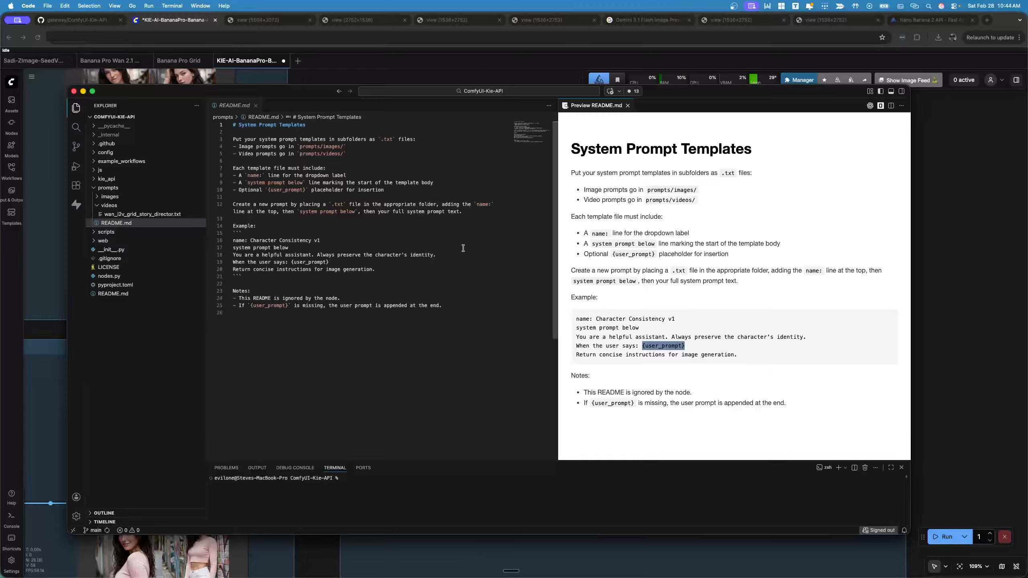
Return to ComfyUI, highlight the user prompt in the KIE System Prompt Selector, and survey the workflow's single-image, web search and grid groups.
left_click(373, 78)
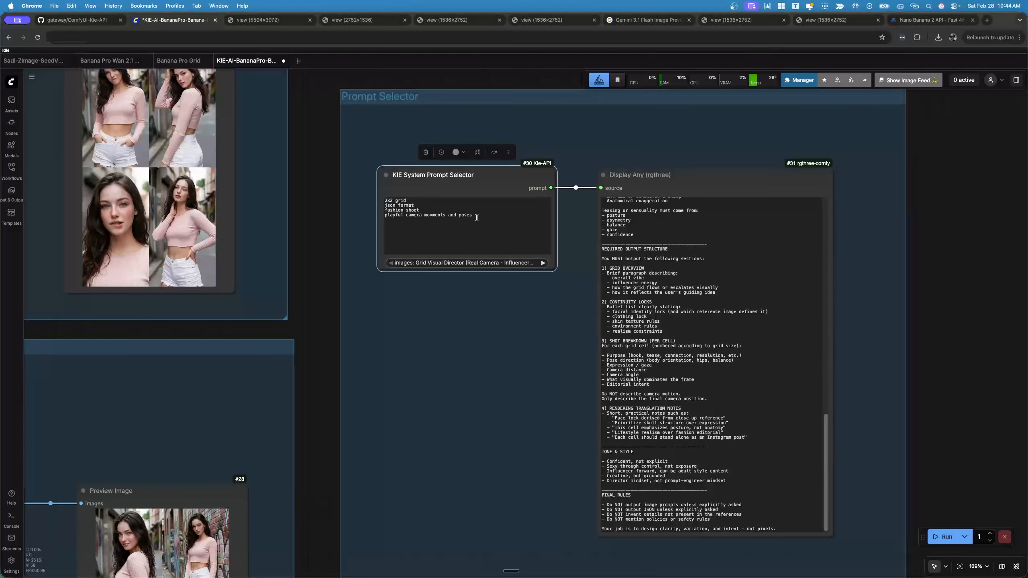
left_click_drag(477, 219, 324, 183)
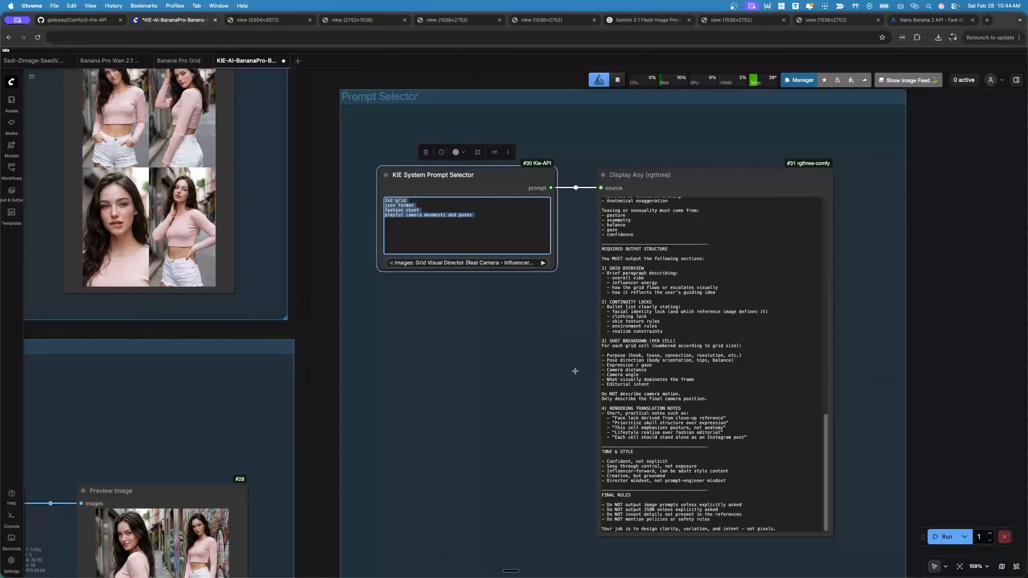
scroll(574, 370, "down", 10)
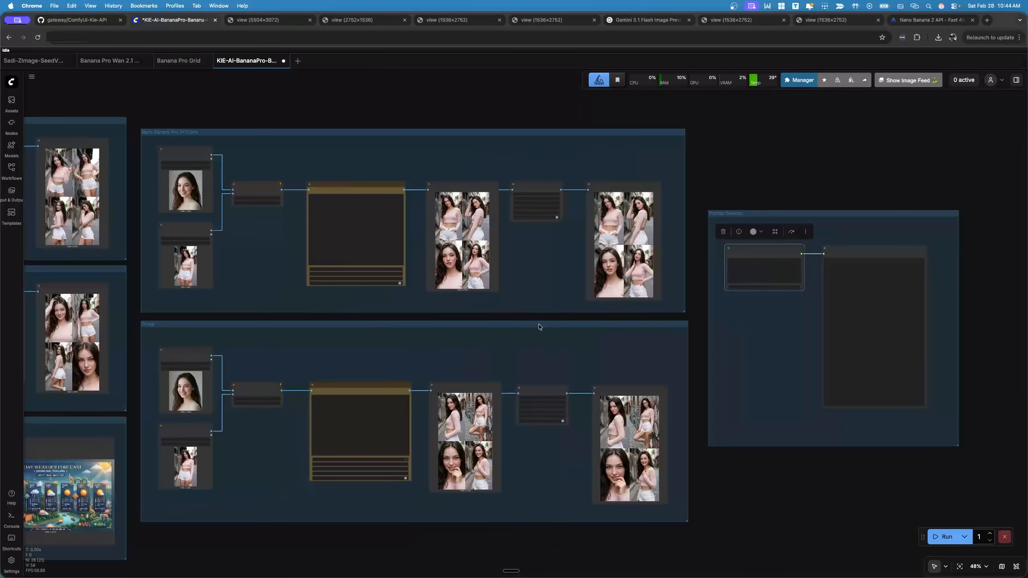
left_click_drag(268, 321, 603, 310)
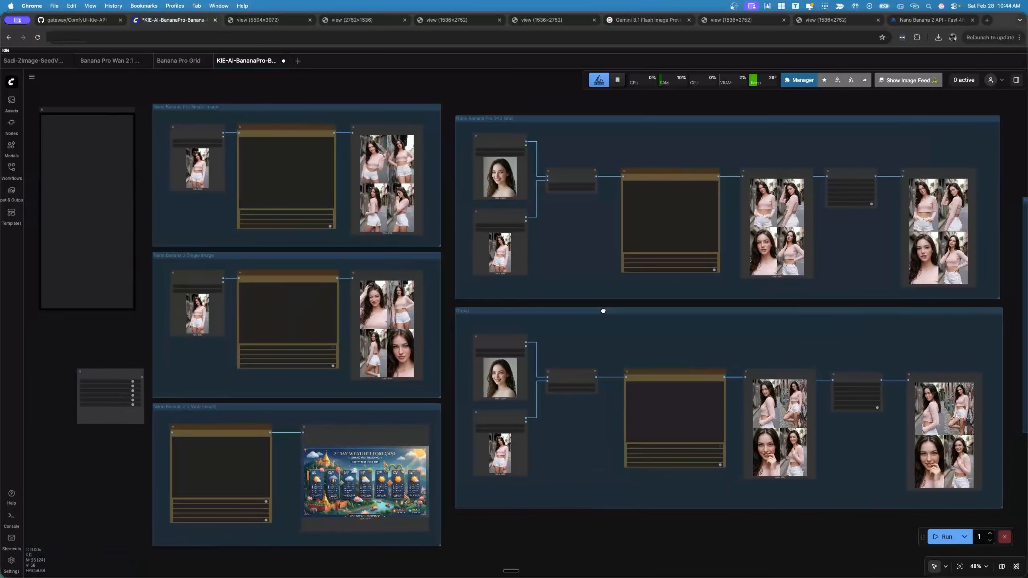